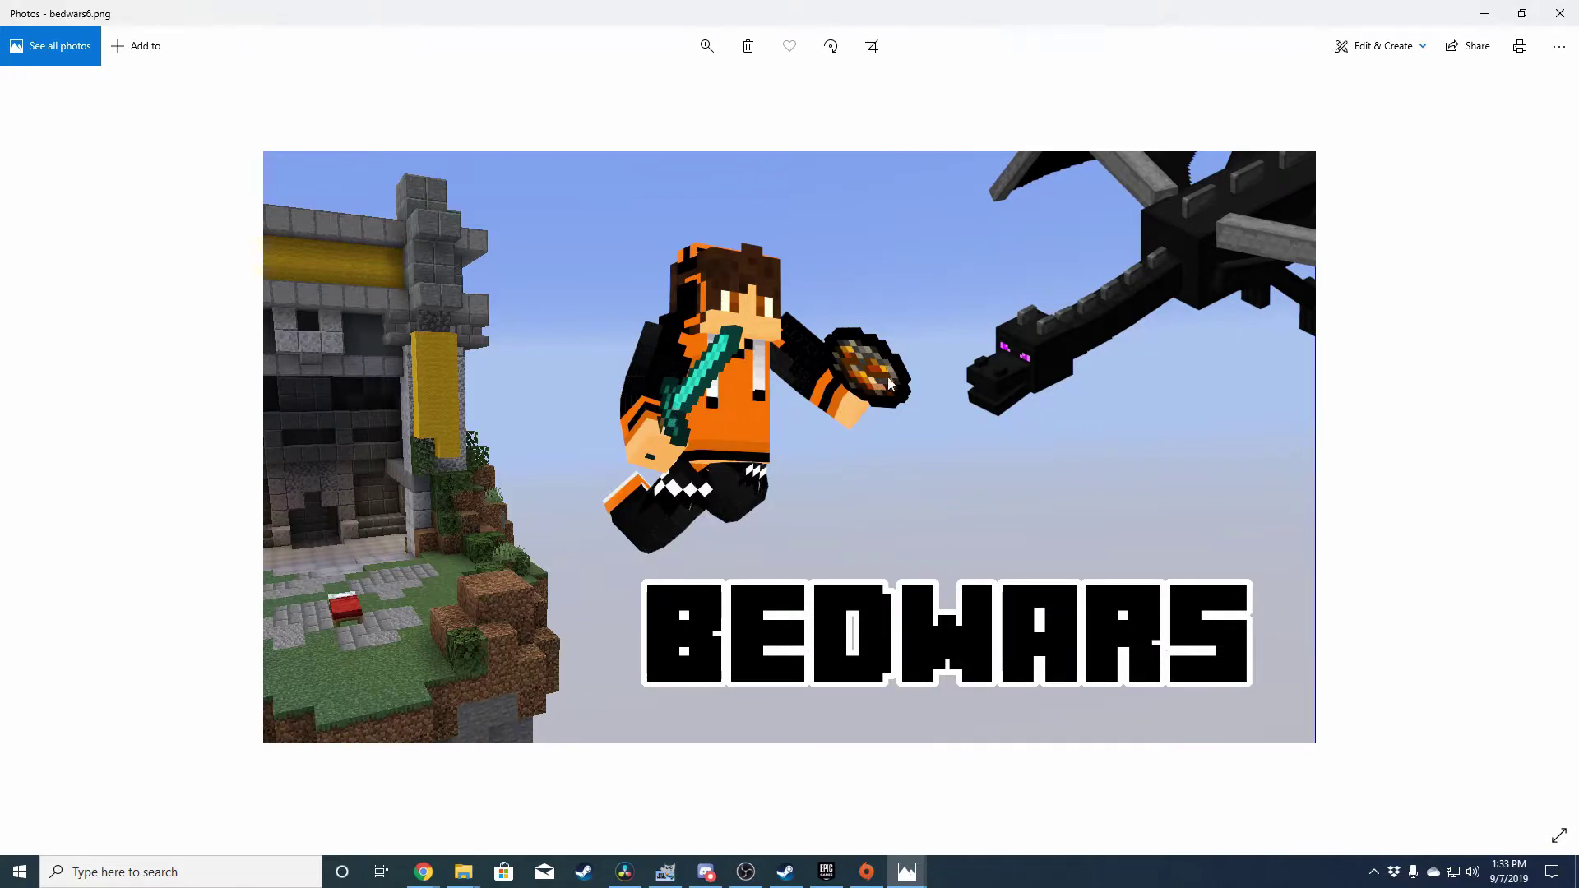
pyautogui.press('Left')
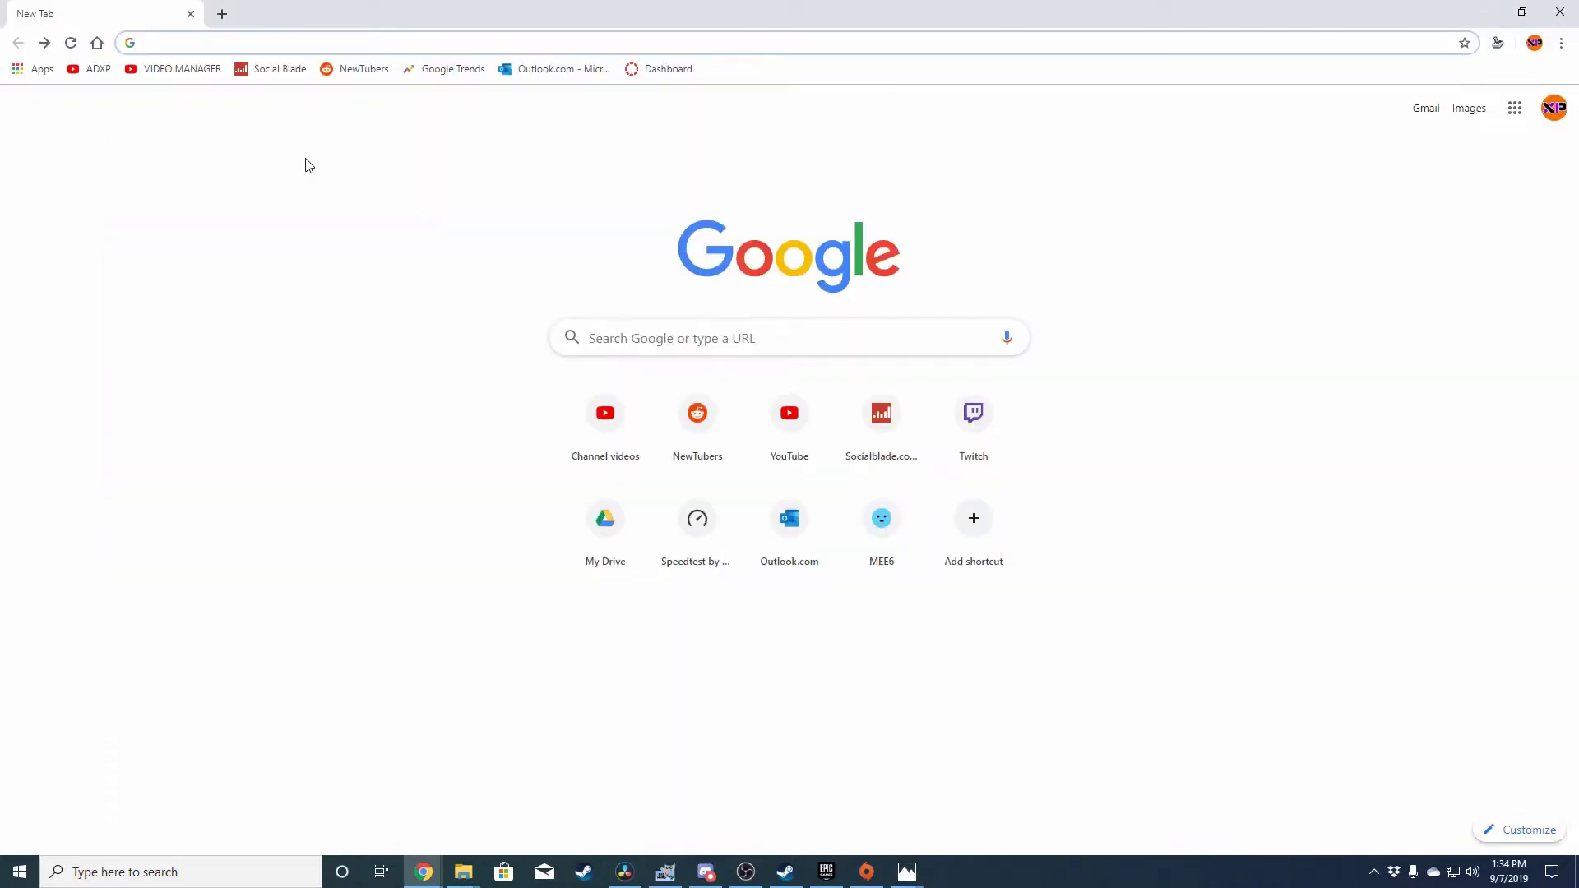
# Switch to the Chrome browser, go to novaskin.me and open the Player Skin Editor.
pyautogui.write('novaskin')
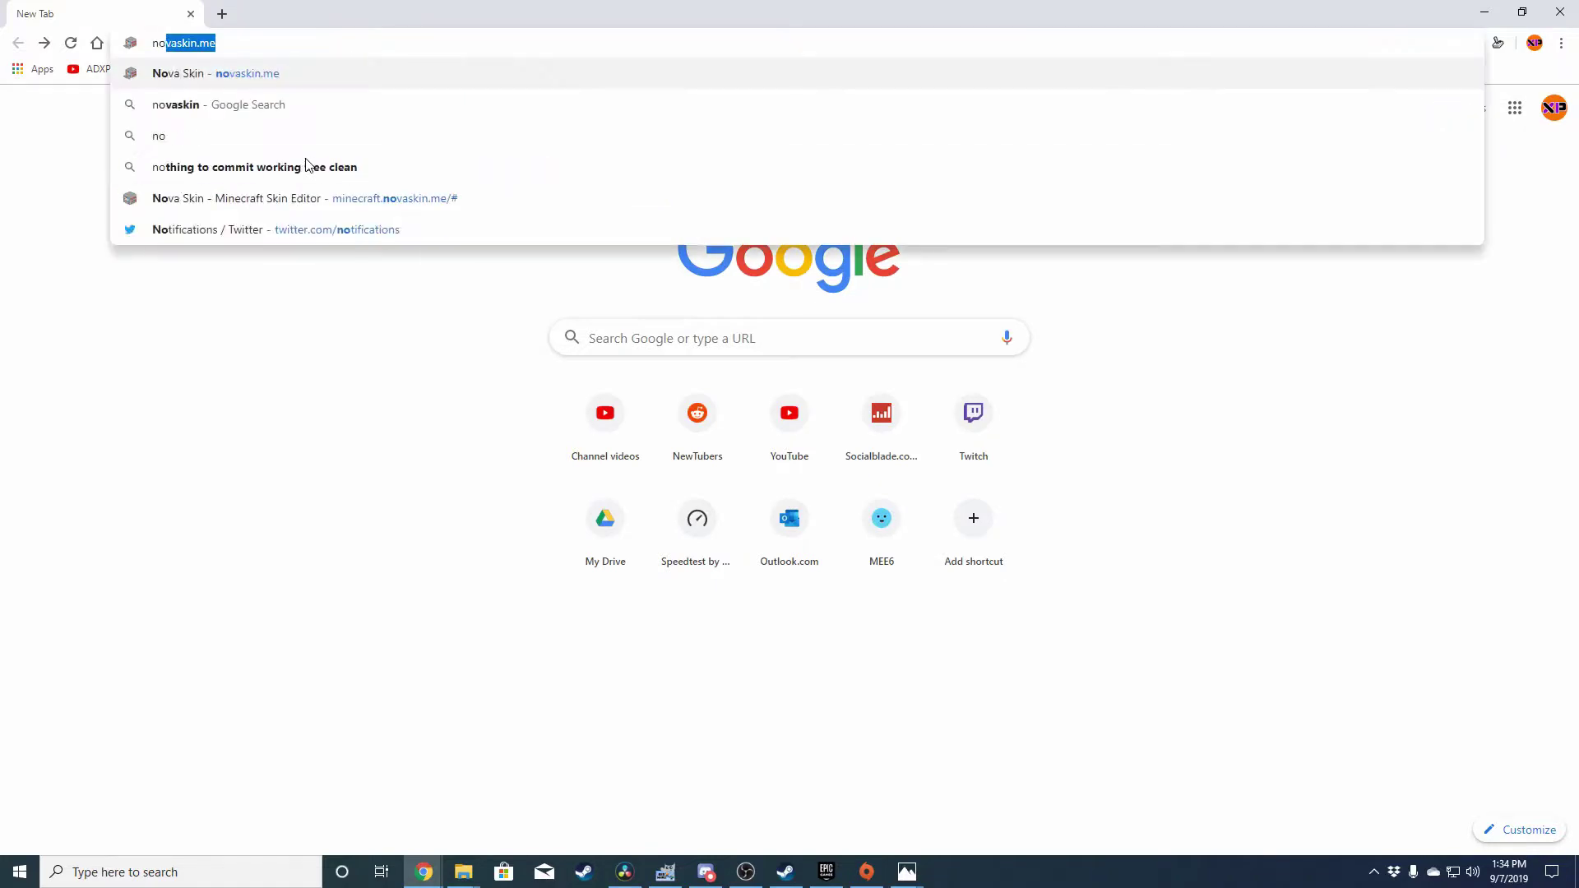
pyautogui.write('.me')
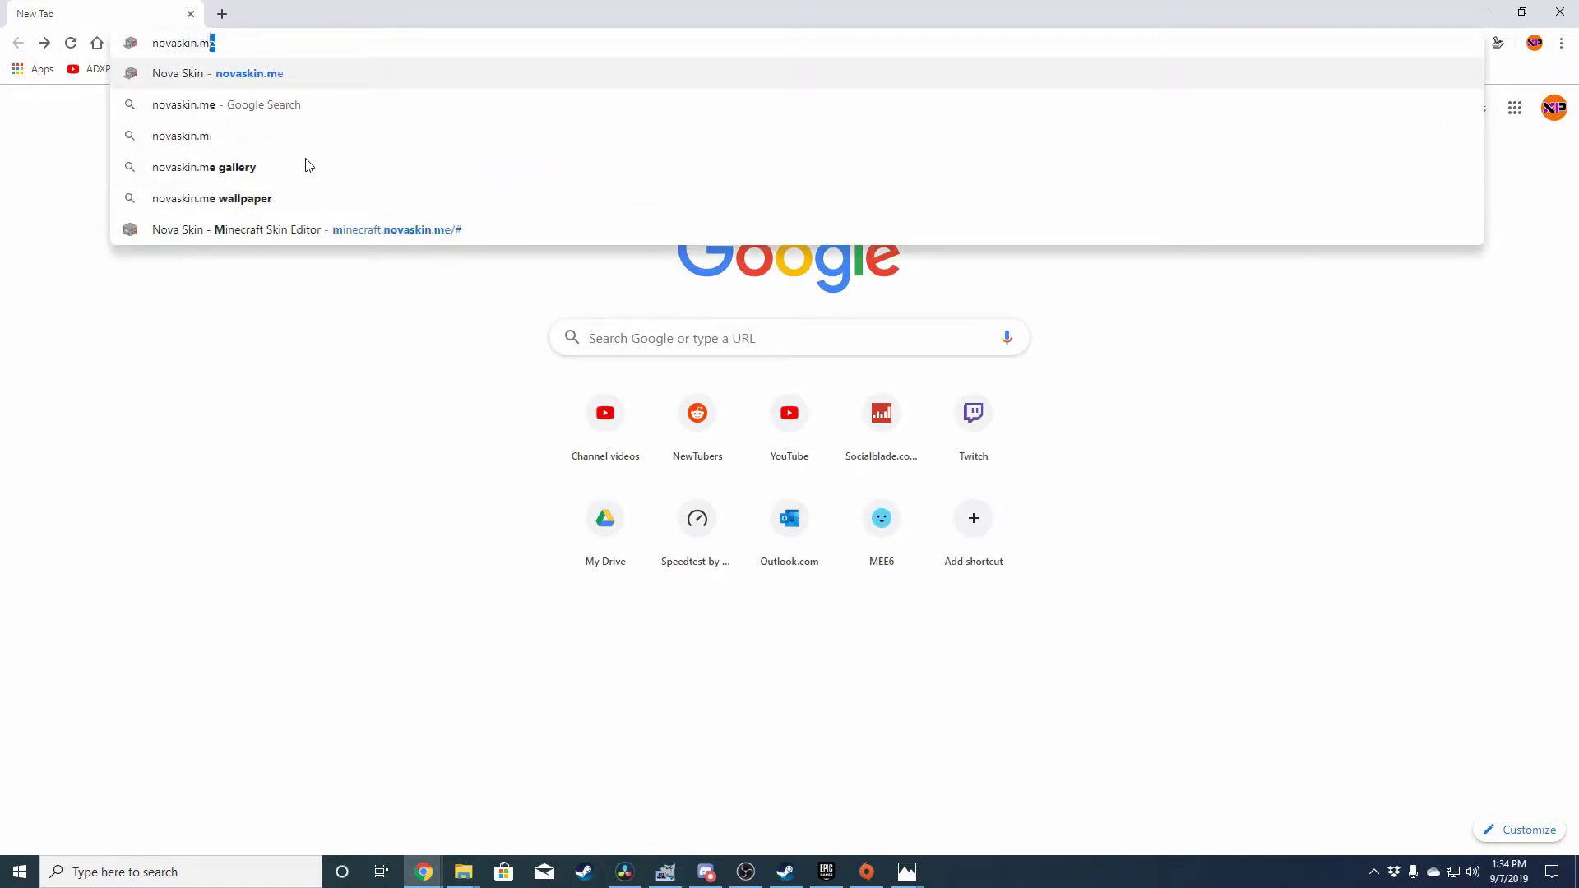
pyautogui.press('Return')
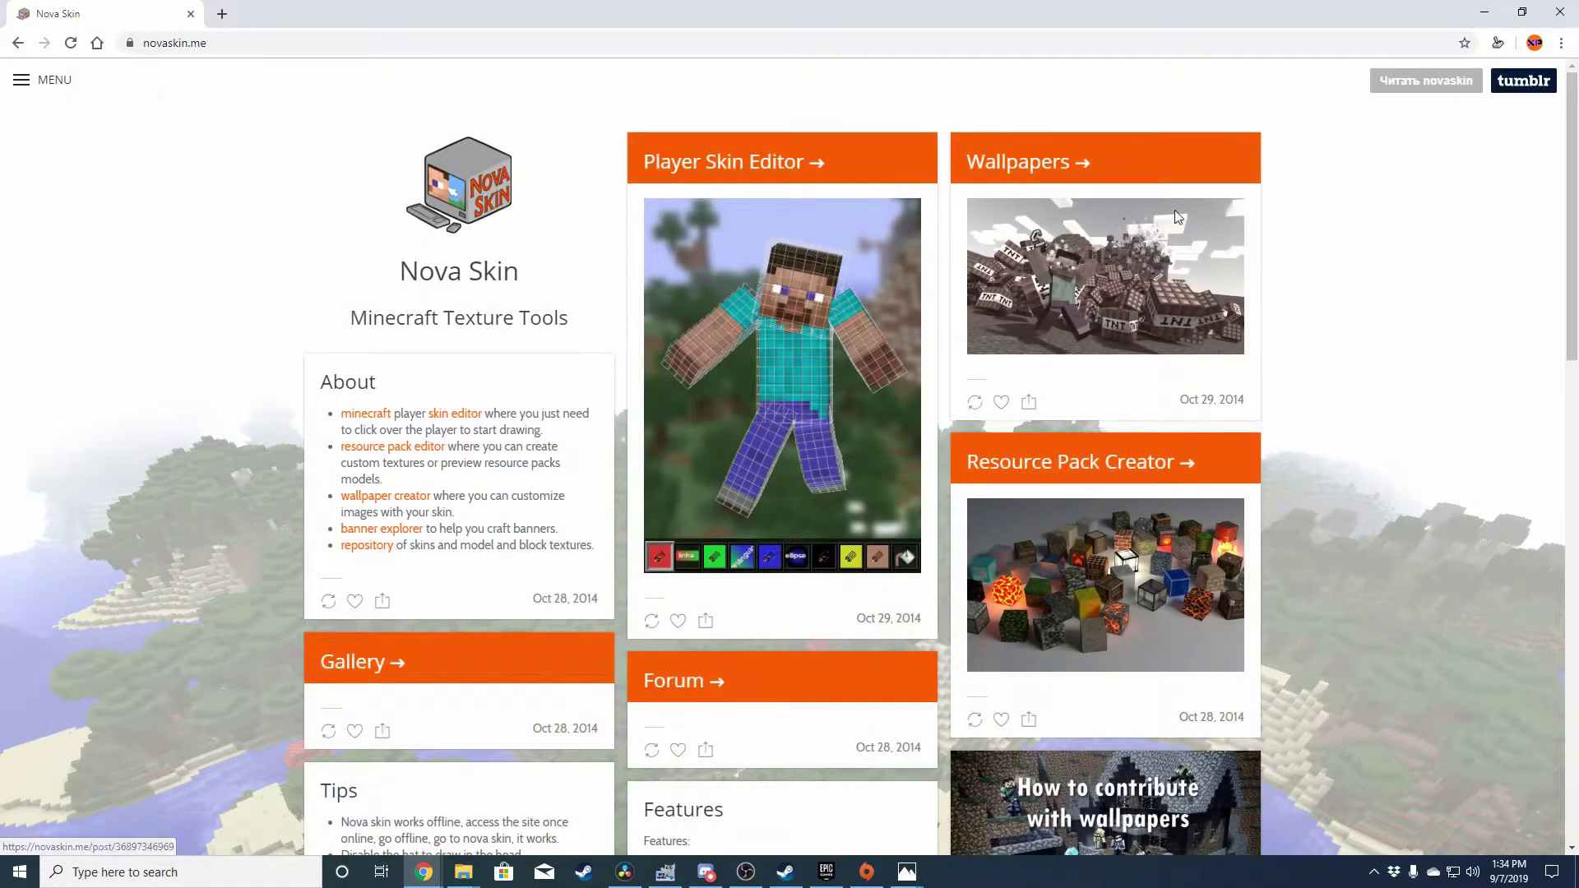
pyautogui.click(762, 167)
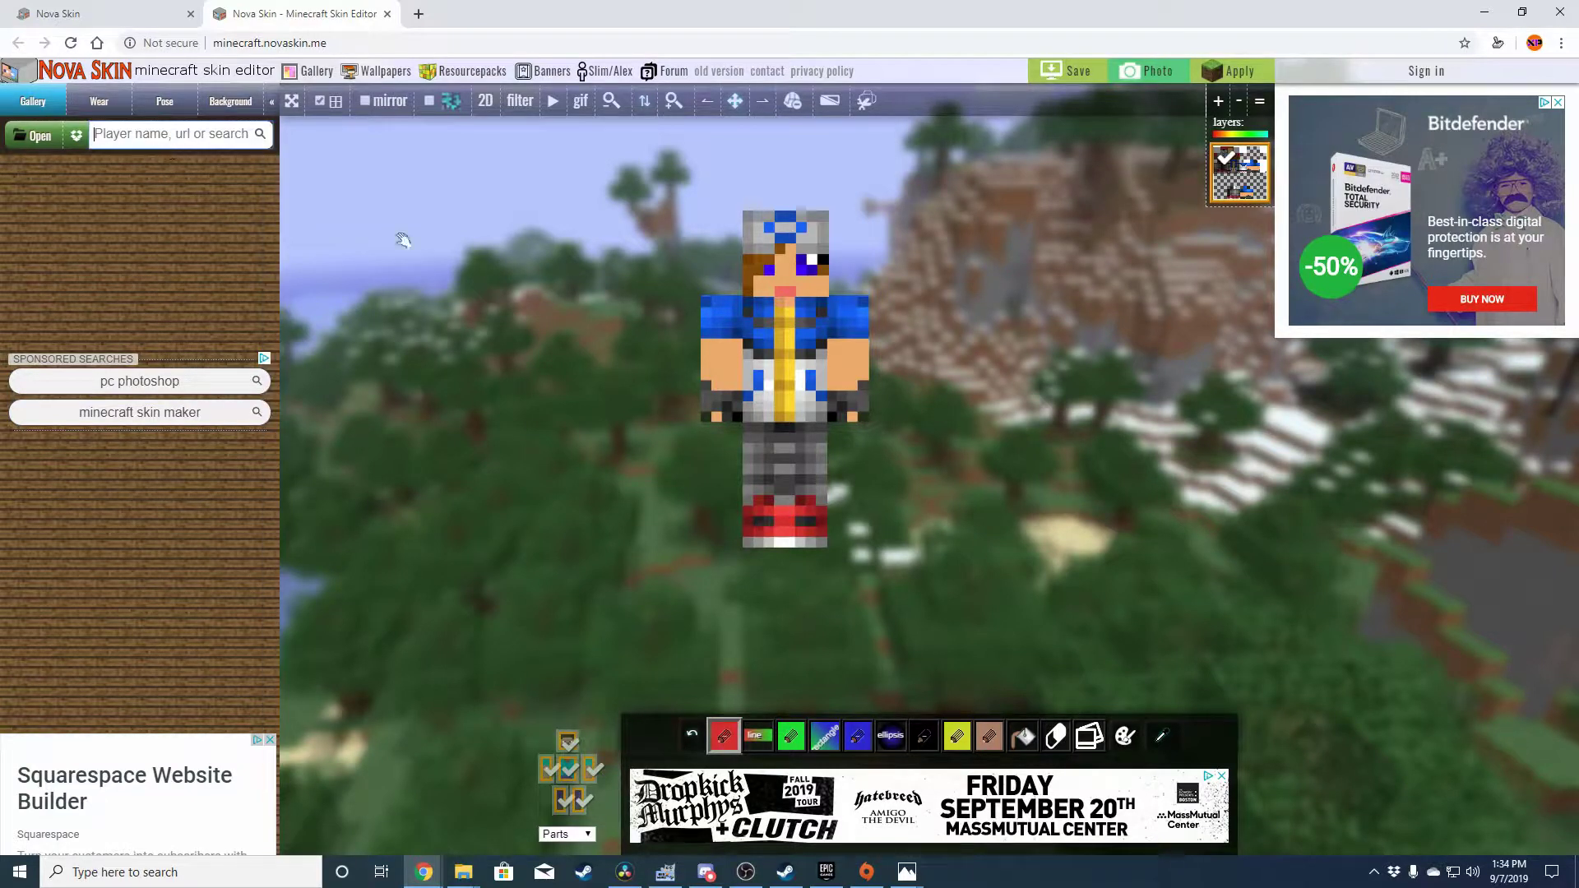
# Search the skin gallery for the player's username and load the matching skin onto the character.
pyautogui.write('andydre')
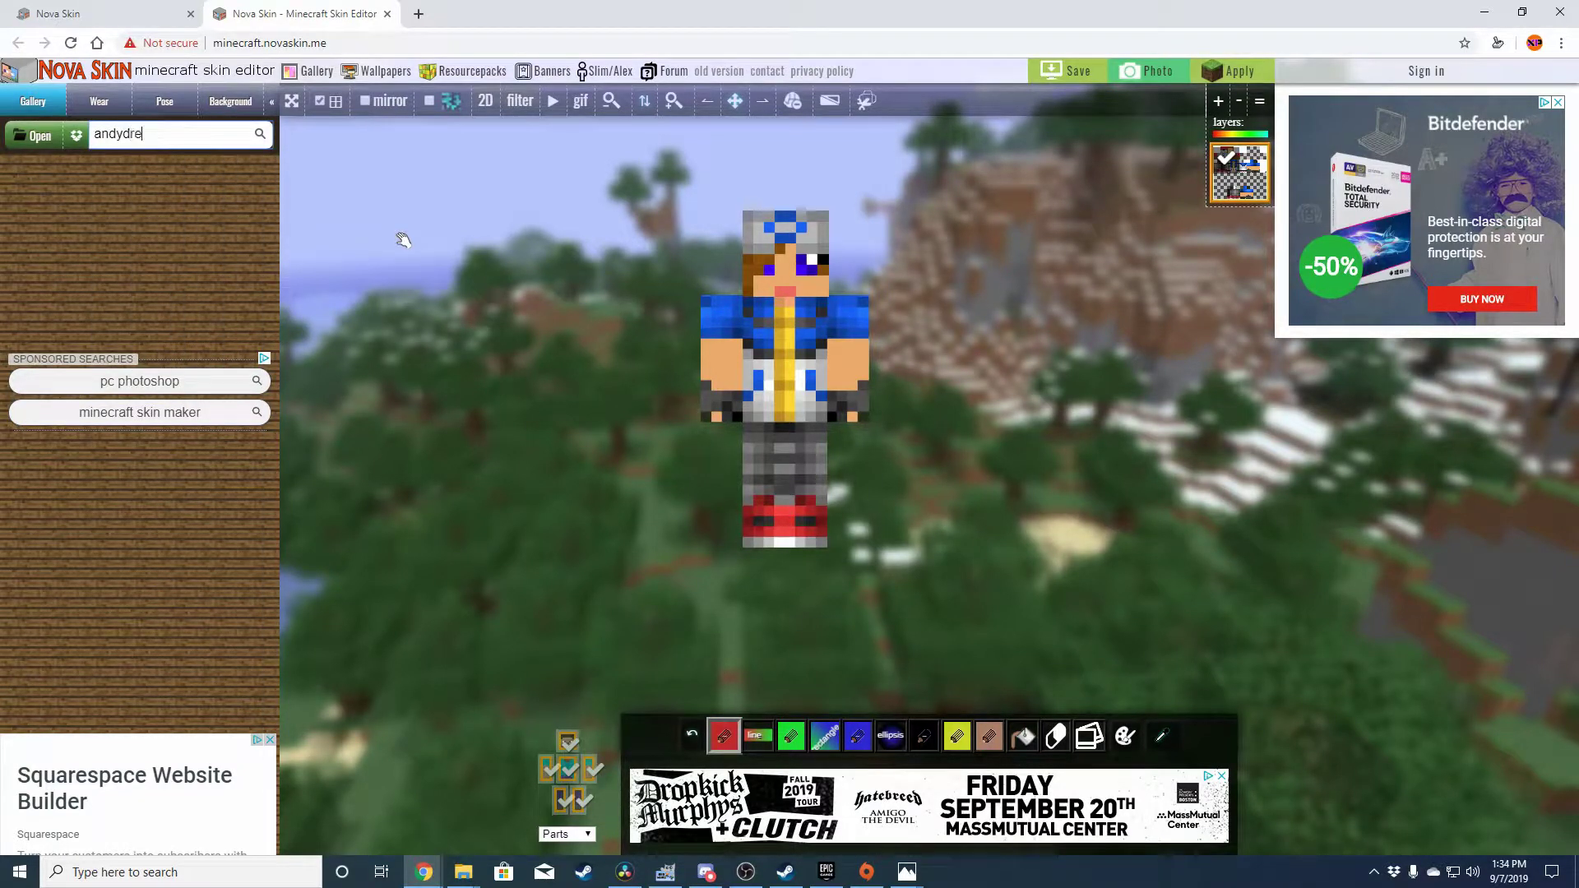
pyautogui.write('wxp')
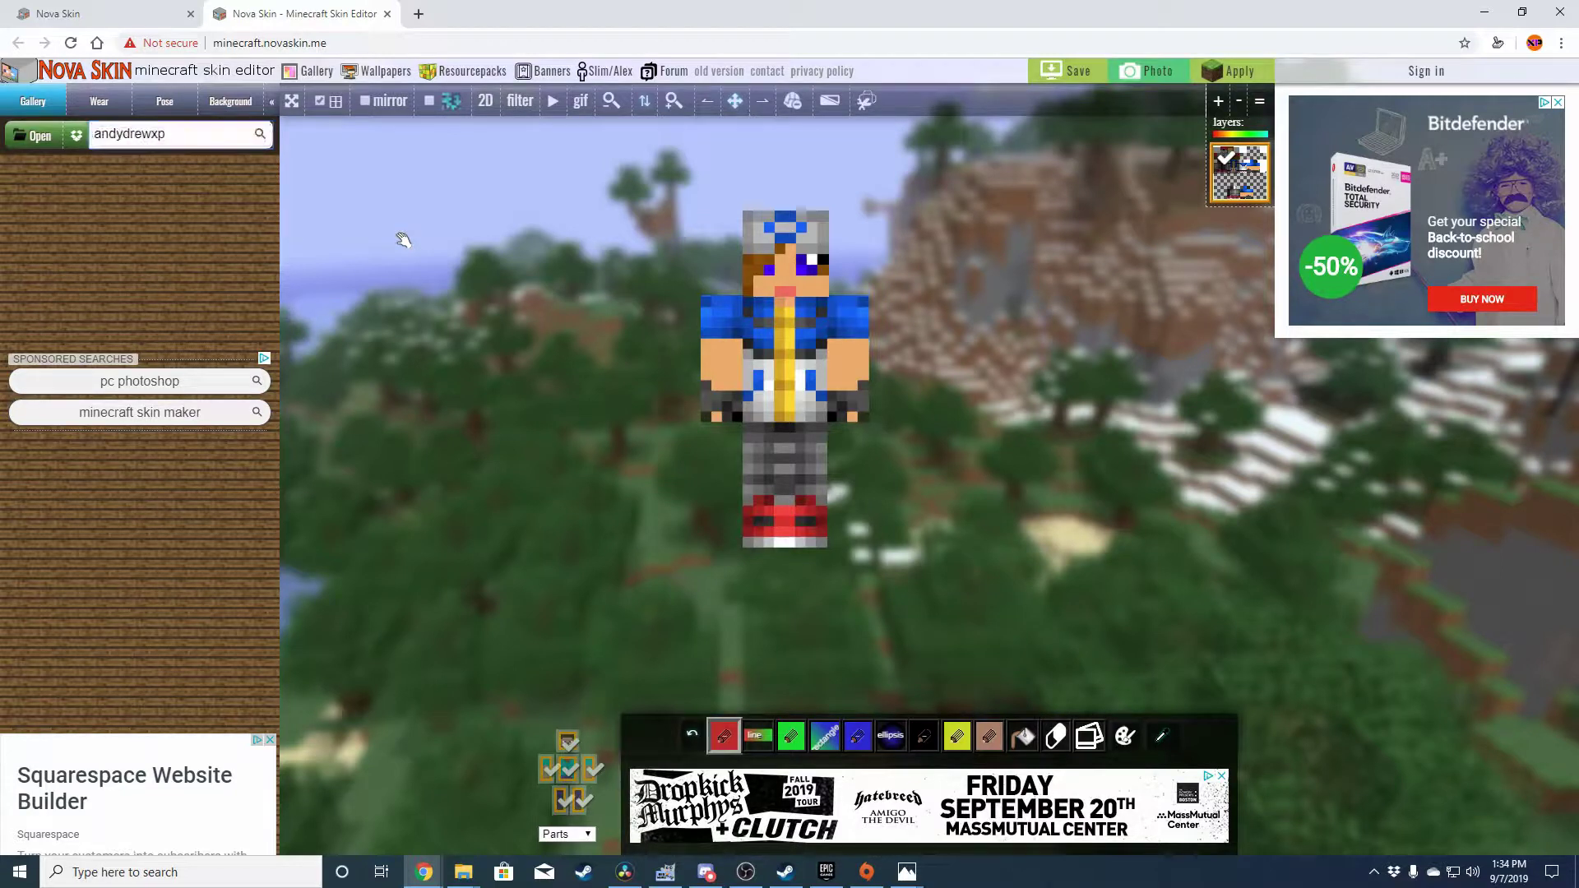
pyautogui.press('Return')
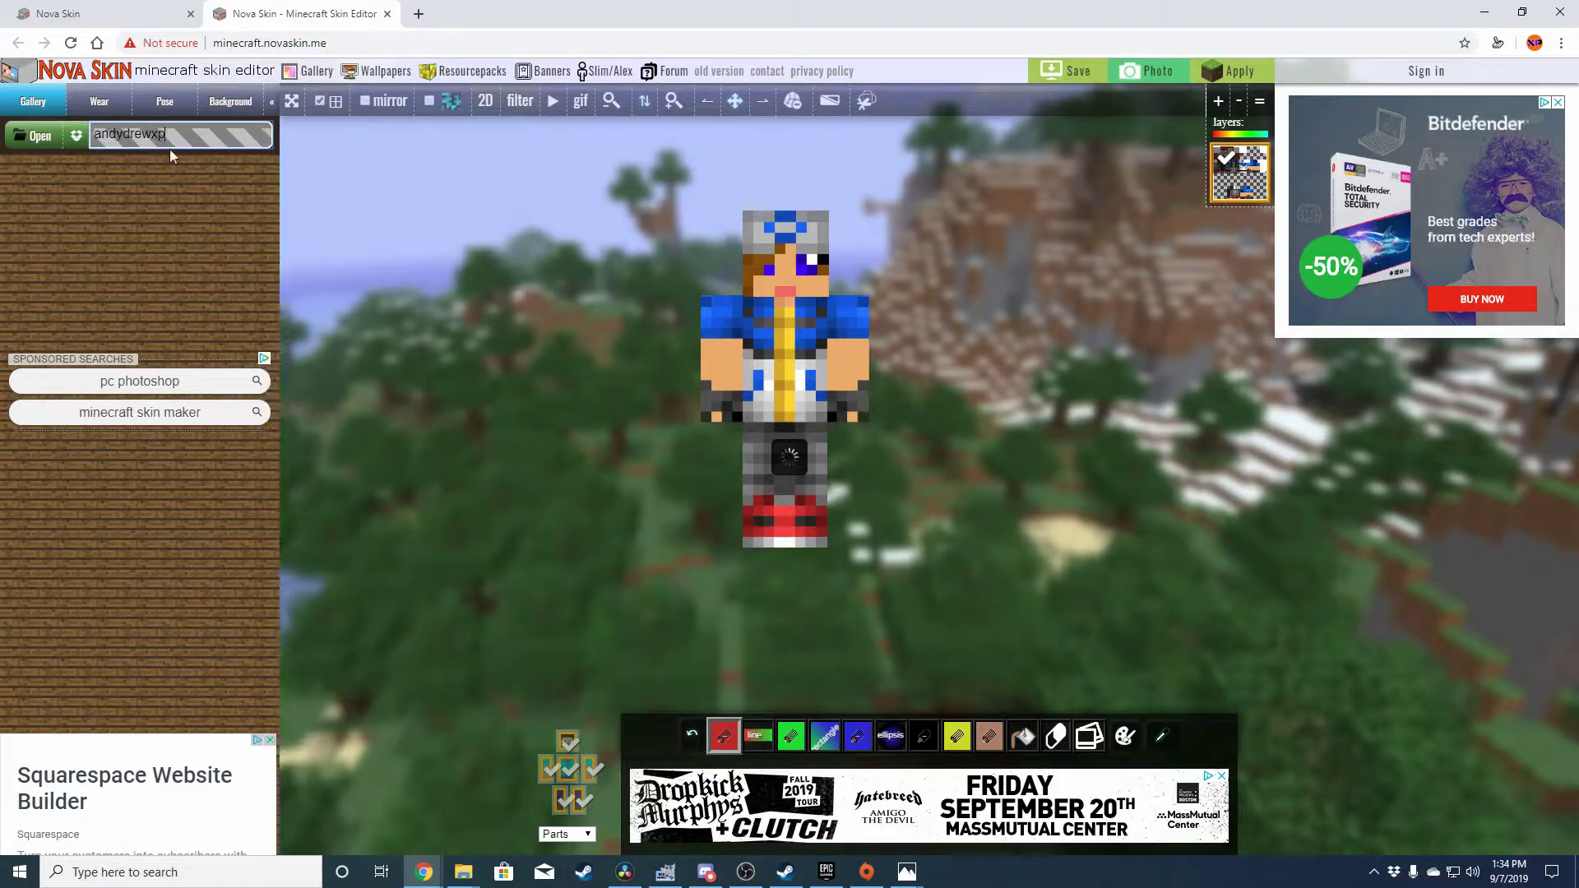
pyautogui.moveTo(167, 199)
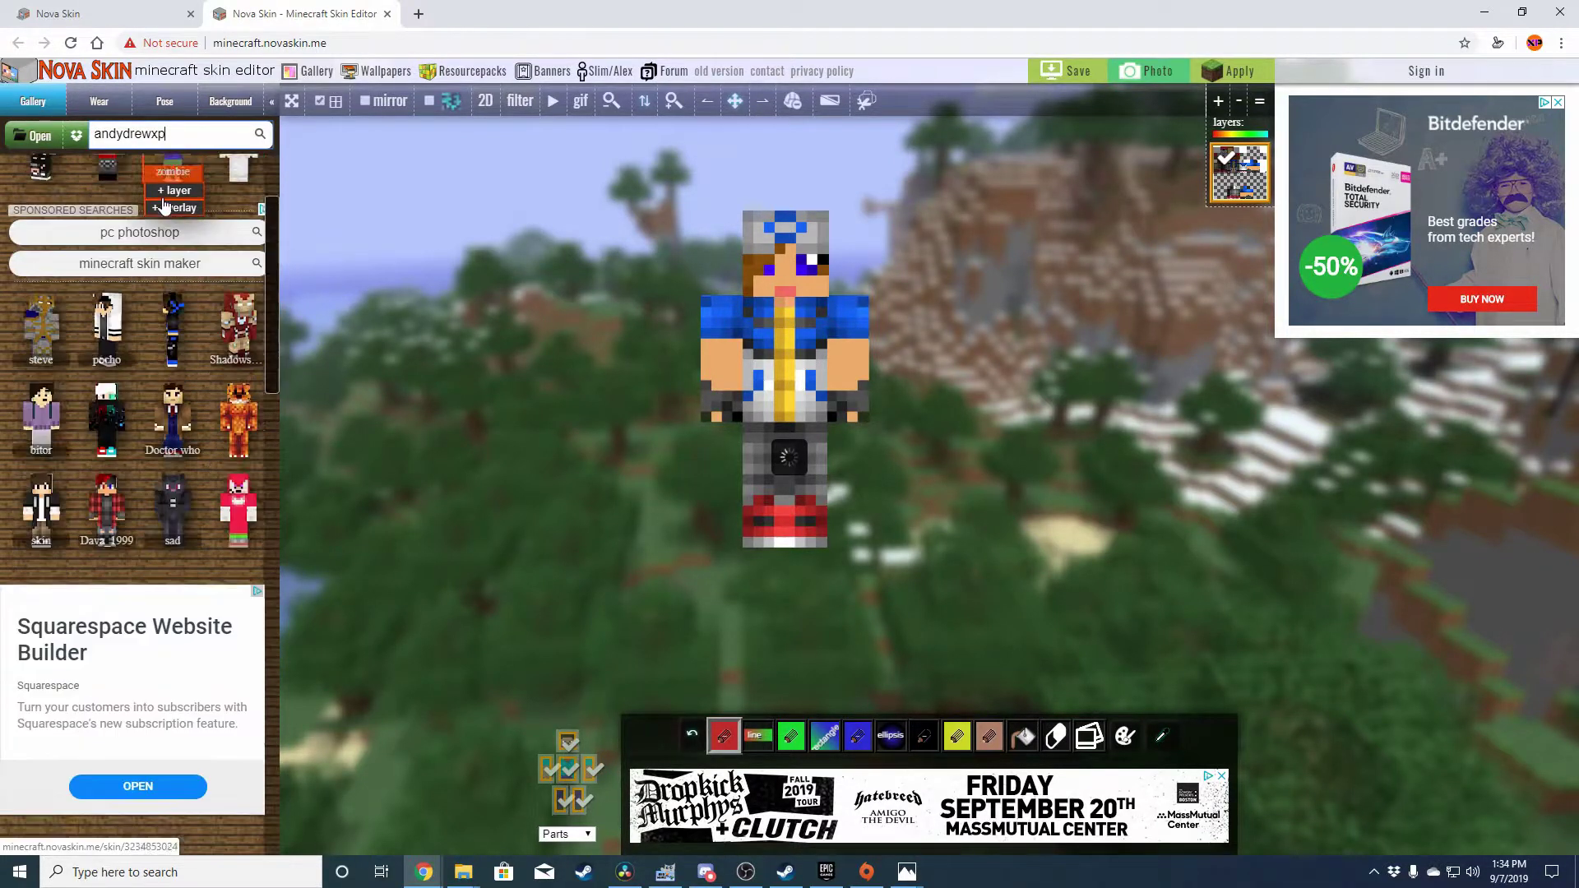
pyautogui.click(191, 162)
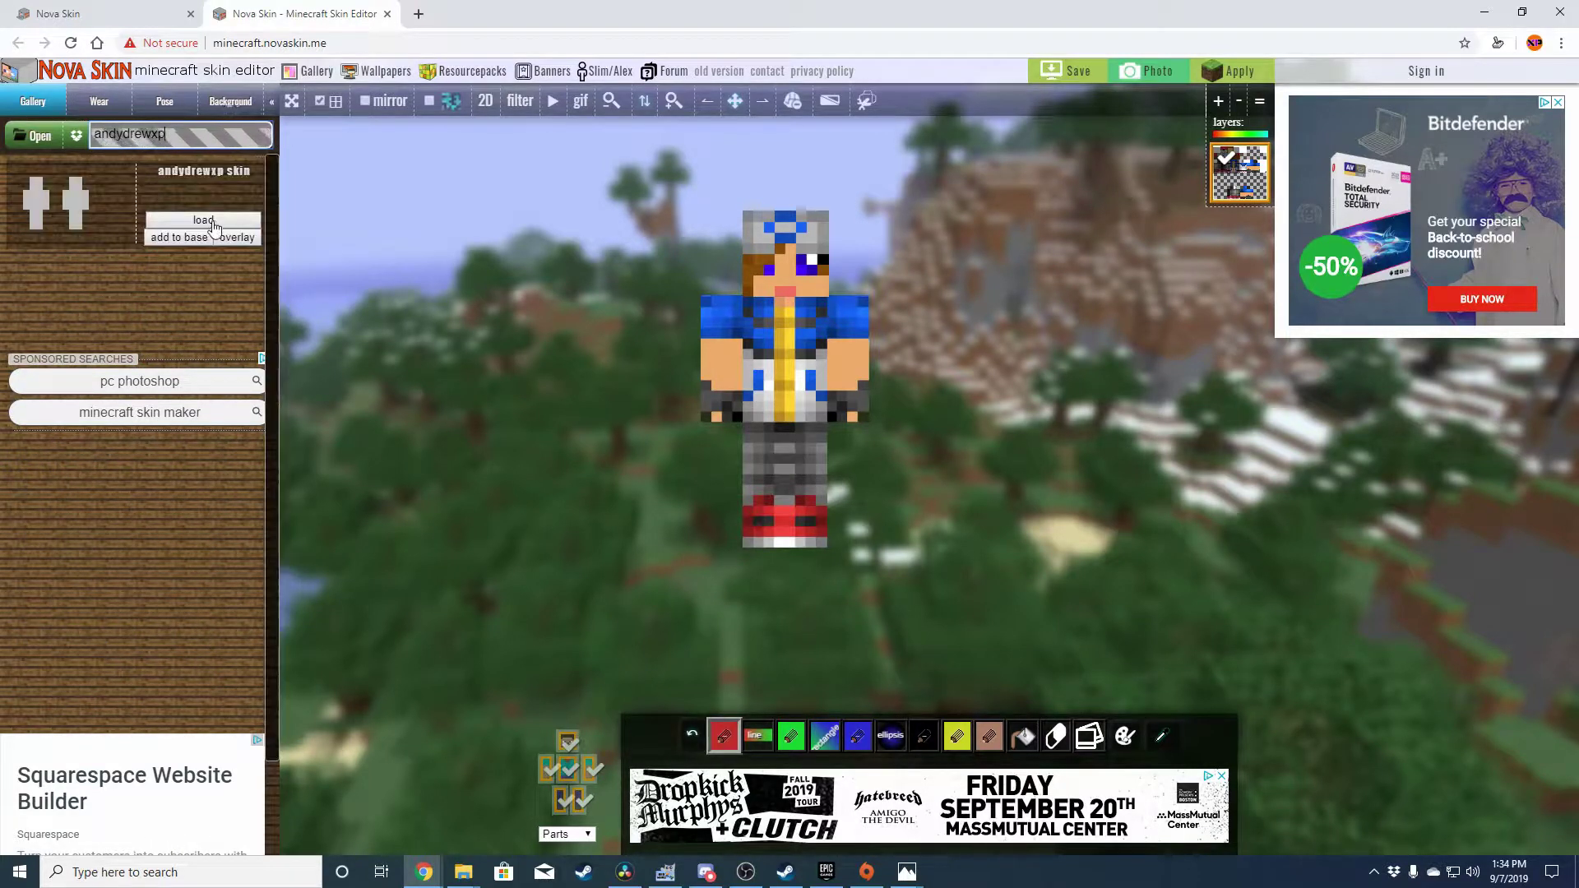
pyautogui.click(203, 219)
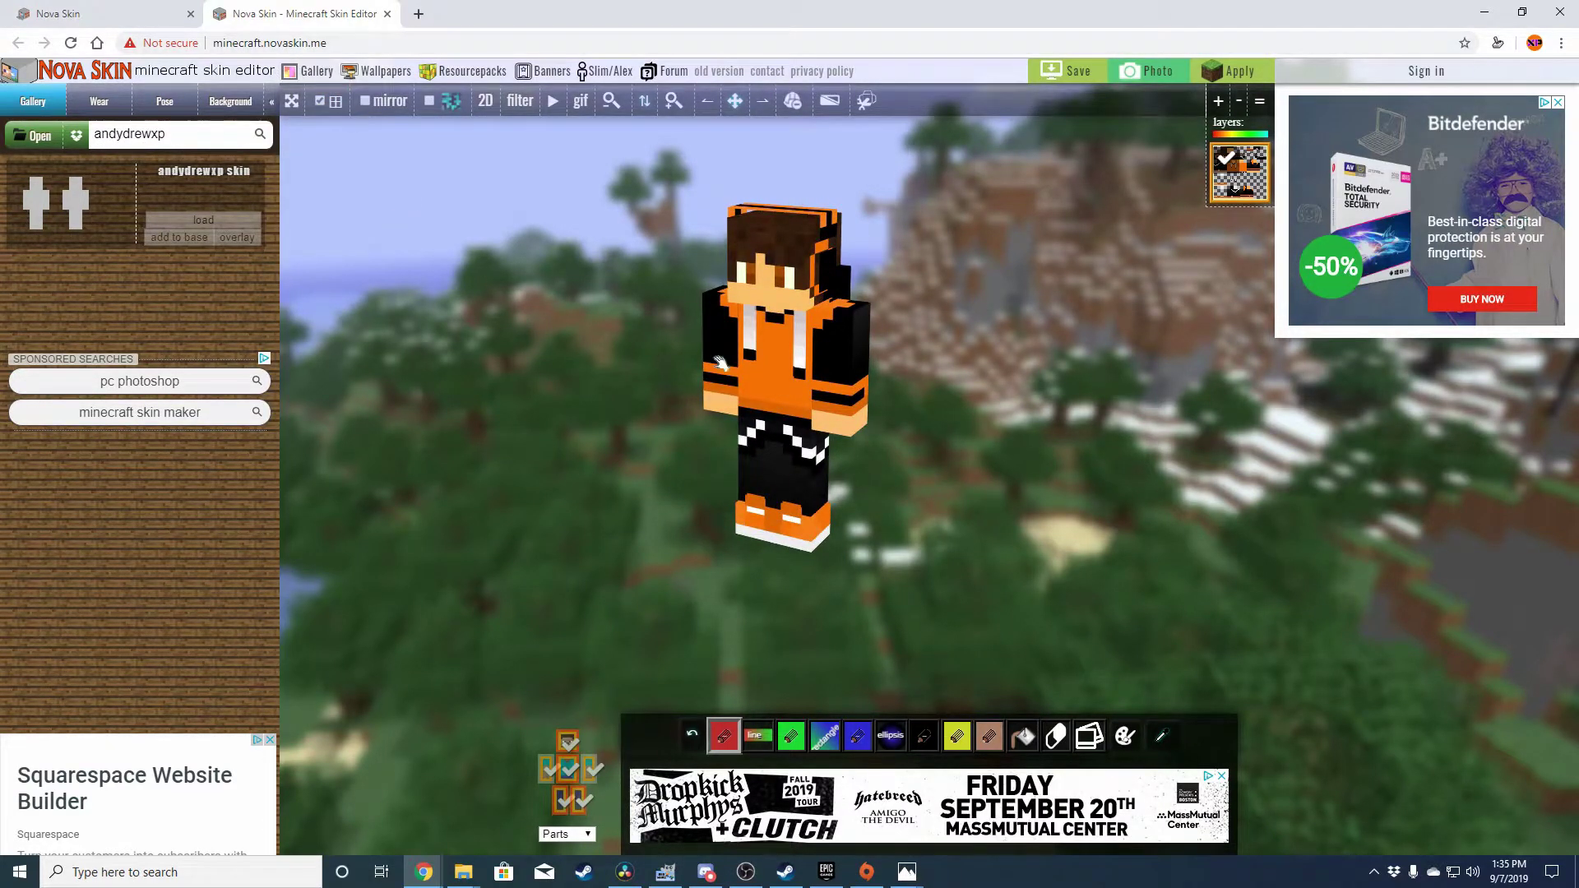
# Paint red test strokes over the character's face, torso and legs, and undo them all.
pyautogui.moveTo(719, 362)
pyautogui.mouseDown()
pyautogui.moveTo(781, 394)
pyautogui.moveTo(794, 271)
pyautogui.moveTo(781, 493)
pyautogui.mouseUp()
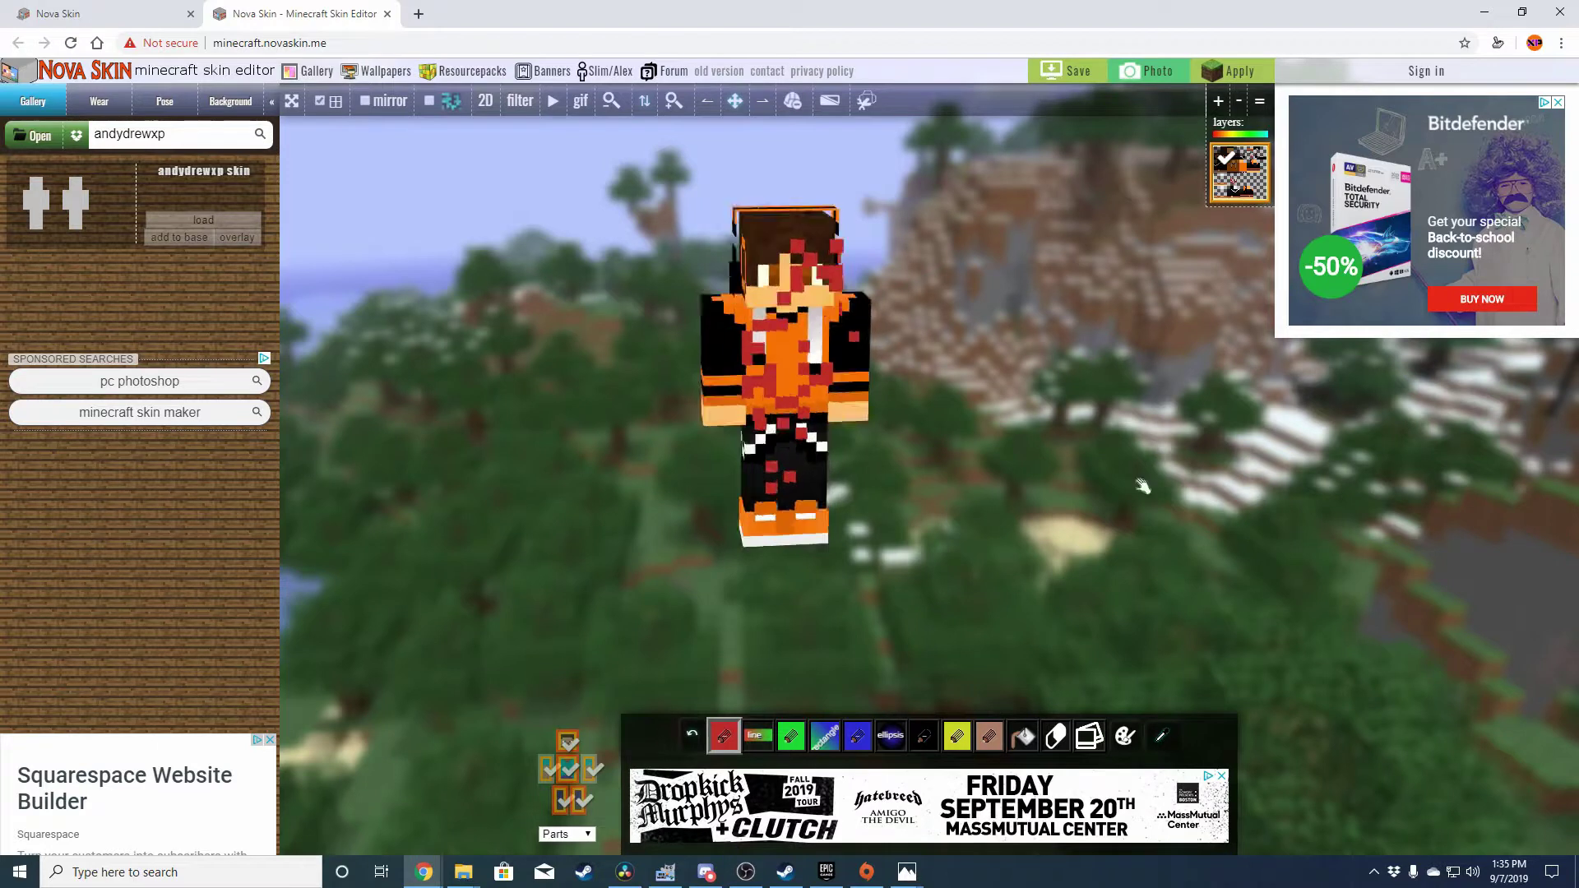
pyautogui.moveTo(810, 247)
pyautogui.mouseDown()
pyautogui.moveTo(773, 235)
pyautogui.moveTo(785, 386)
pyautogui.mouseUp()
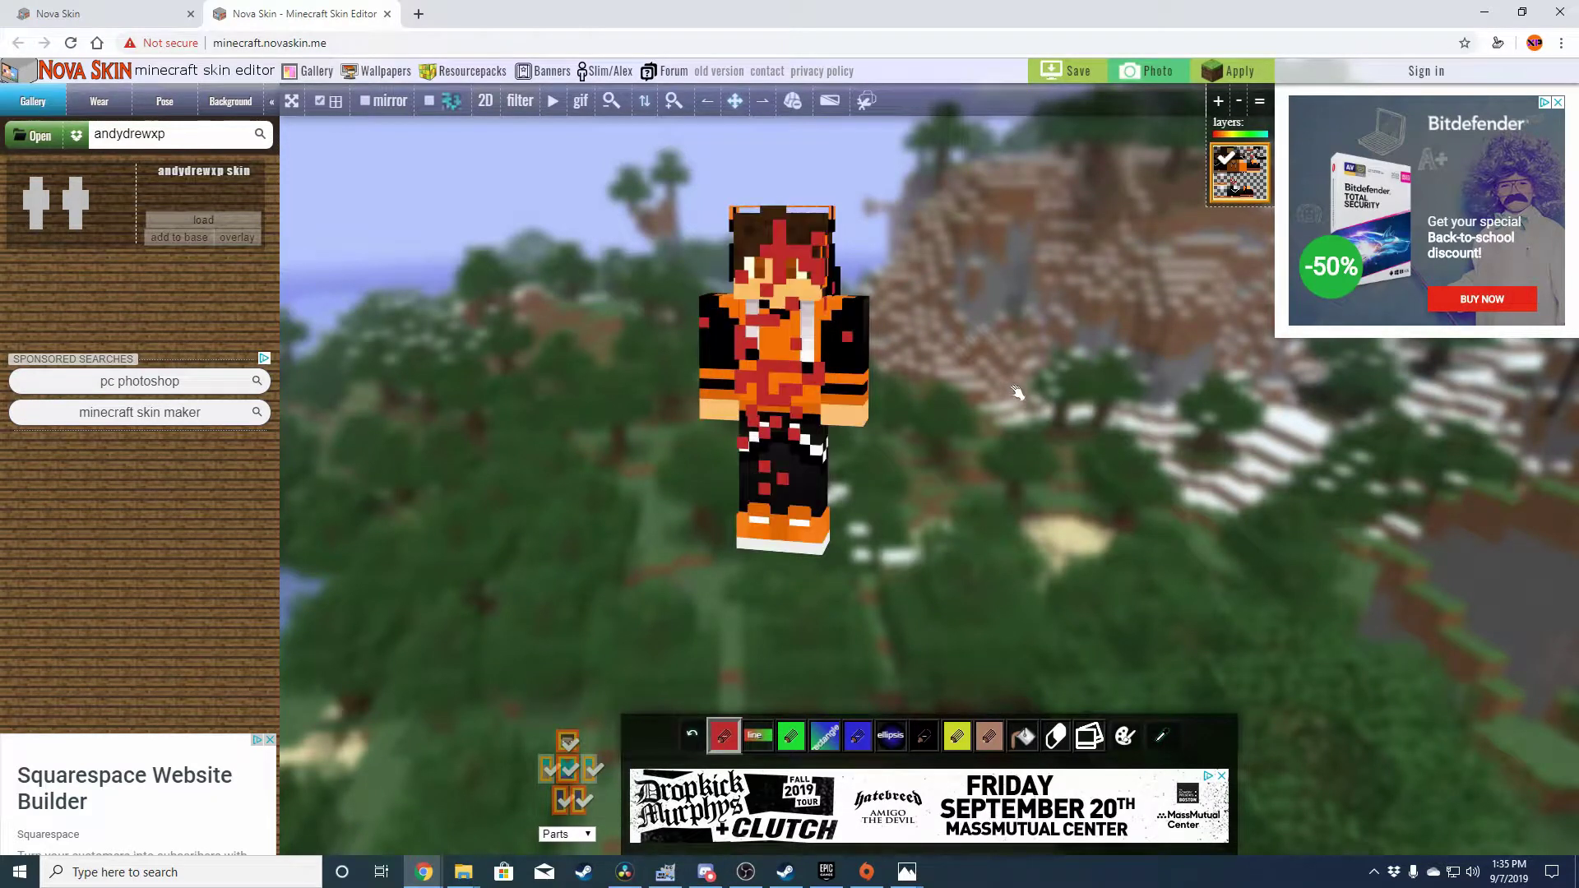
pyautogui.hotkey('ctrl', 'z')
pyautogui.hotkey('ctrl', 'z')
pyautogui.hotkey('ctrl', 'z')
pyautogui.hotkey('ctrl', 'z')
pyautogui.hotkey('ctrl', 'z')
pyautogui.hotkey('ctrl', 'z')
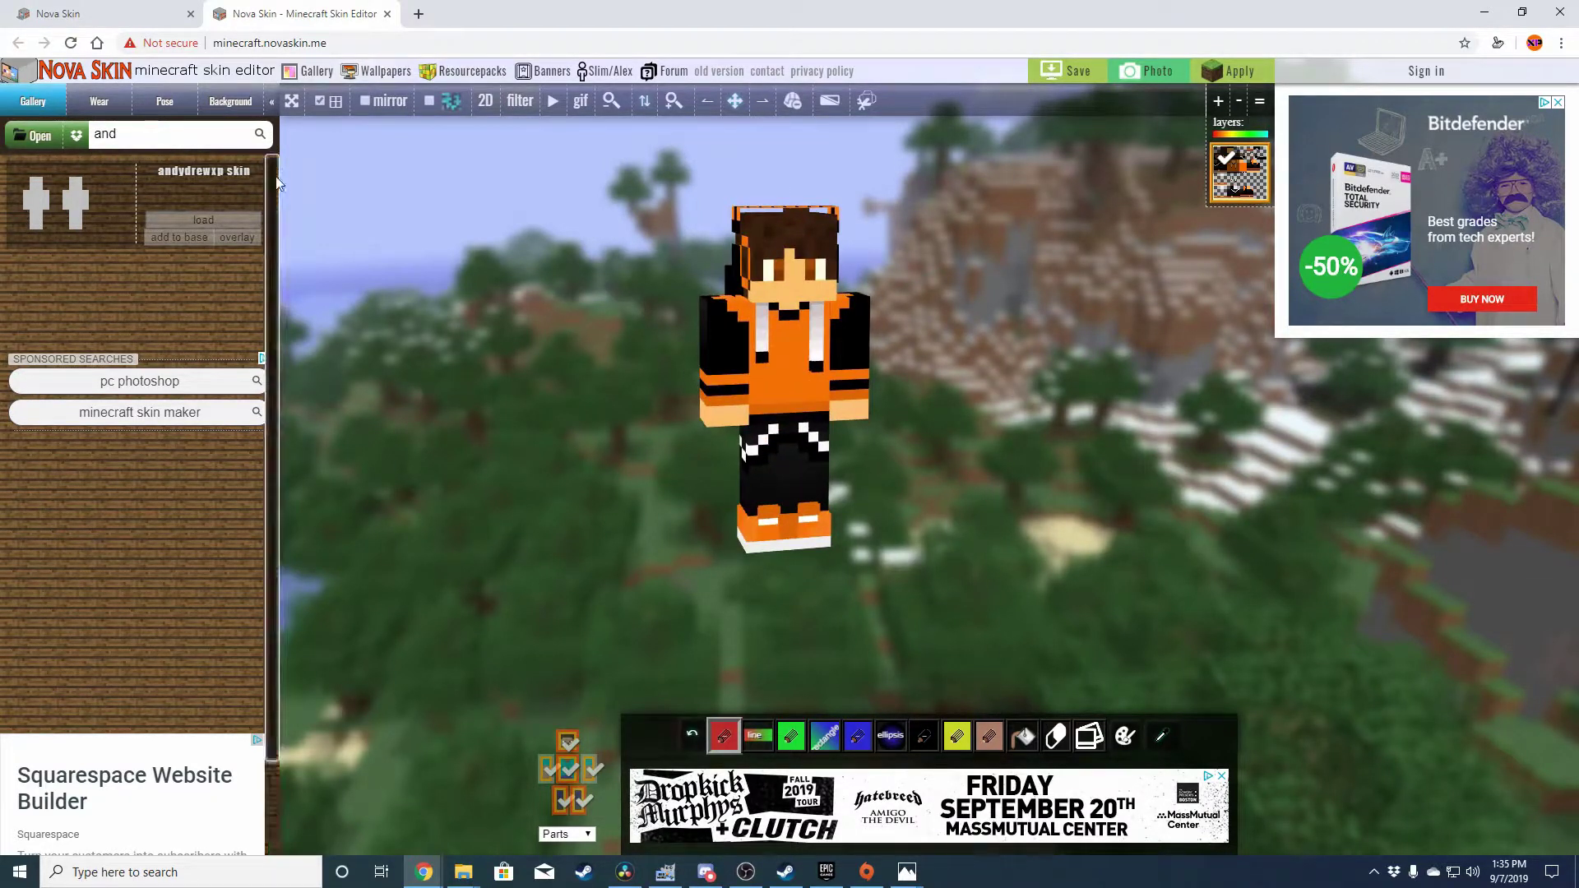
# Open the character's pose settings and apply the second standing pose preset.
pyautogui.click(179, 109)
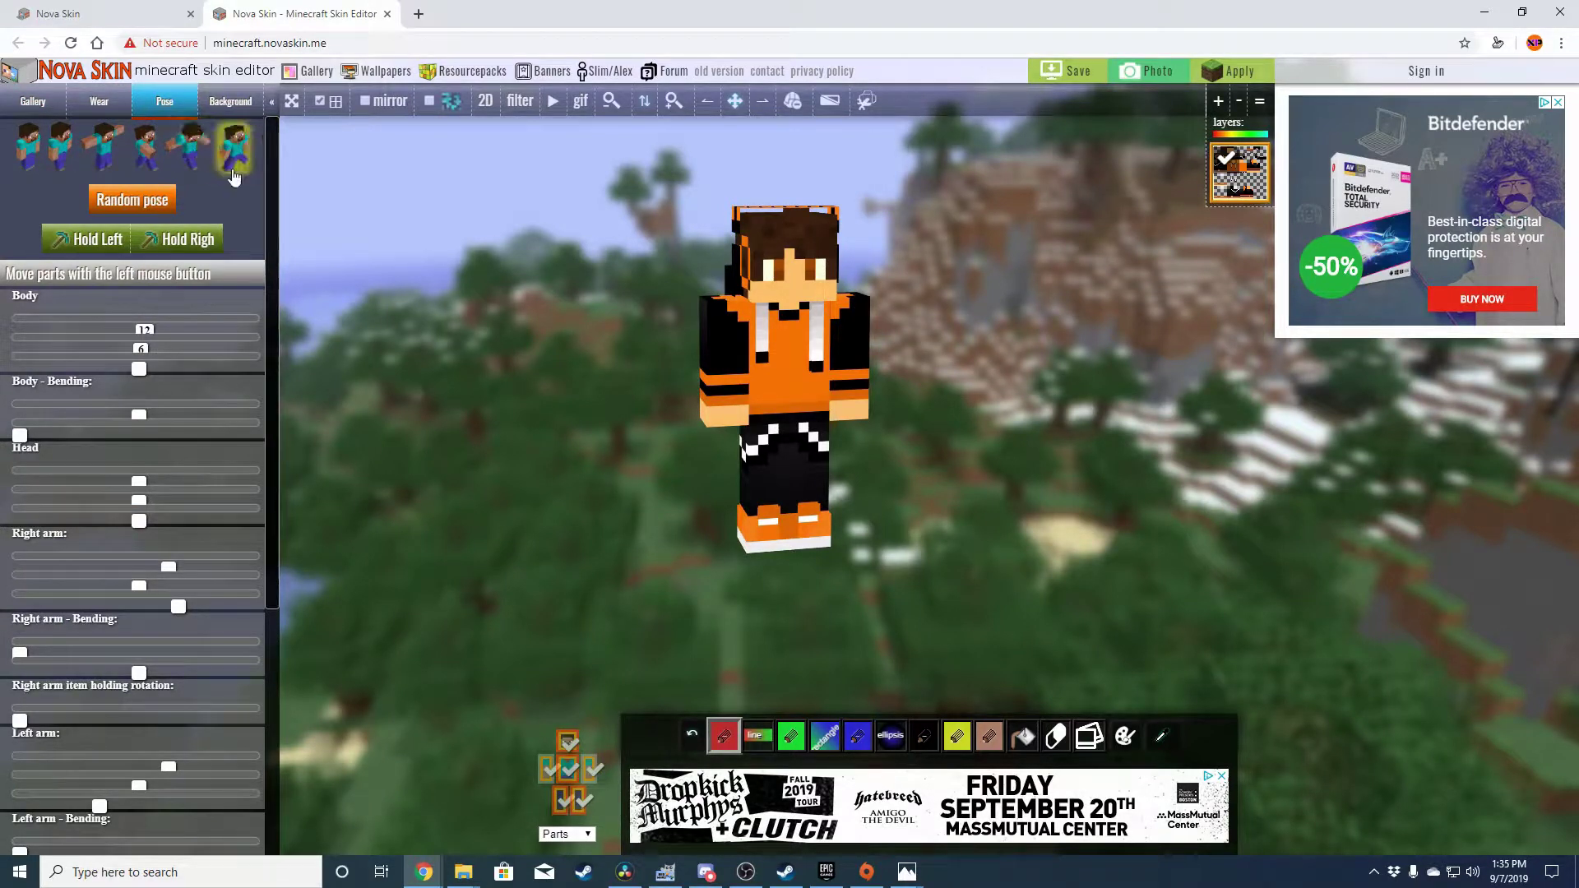
pyautogui.moveTo(462, 344); pyautogui.dragTo(331, 363)
pyautogui.click(71, 155)
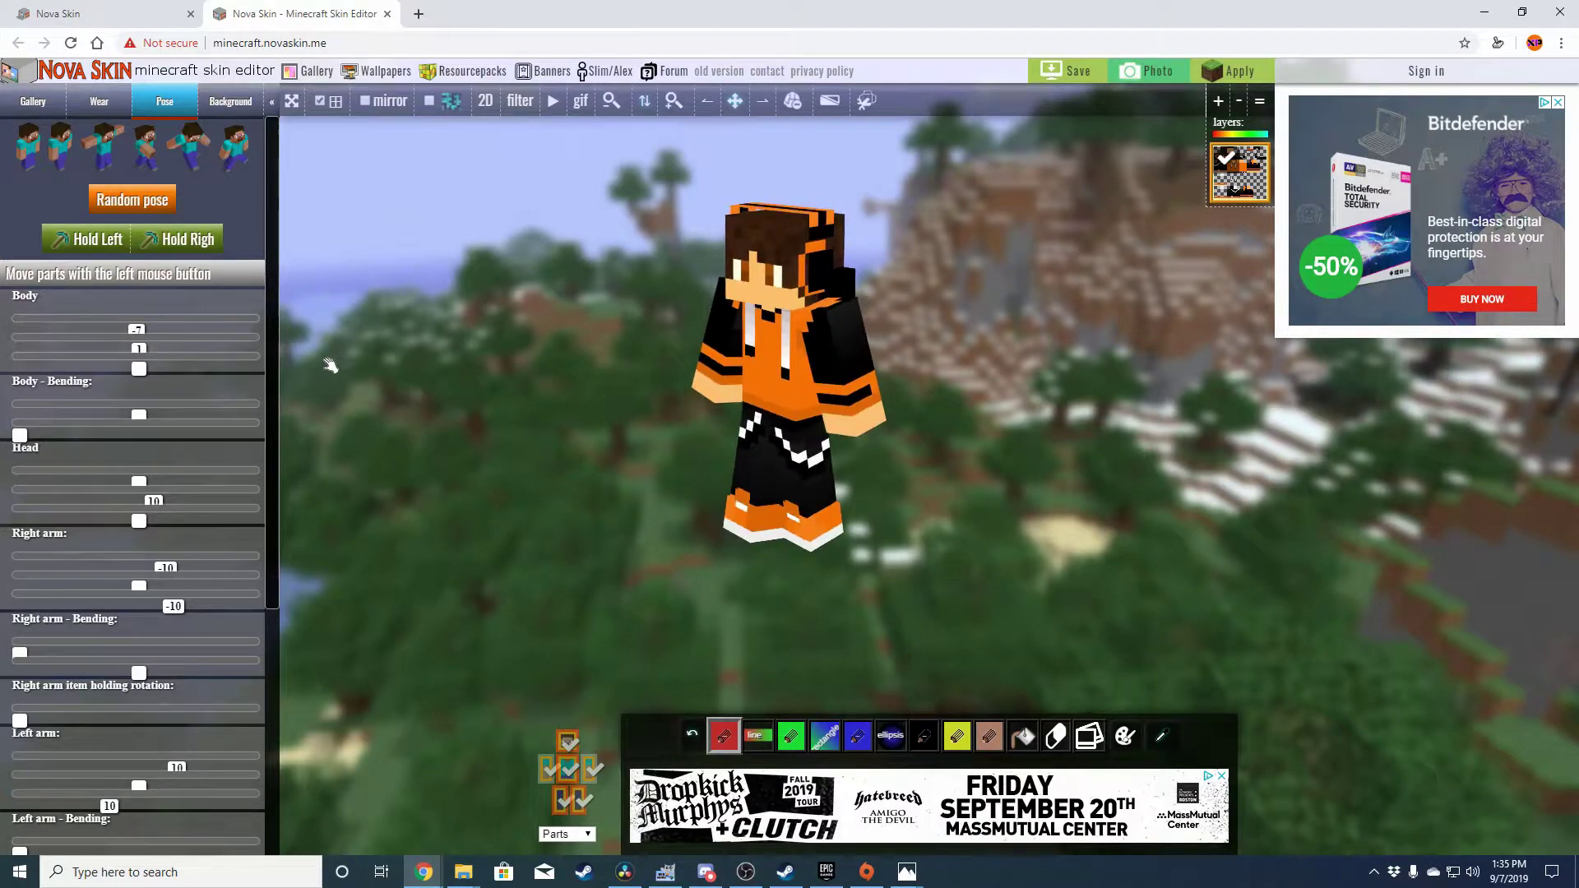
# Try the arms-outstretched, standing and walking pose presets on the character and inspect them from different angles.
pyautogui.click(104, 170)
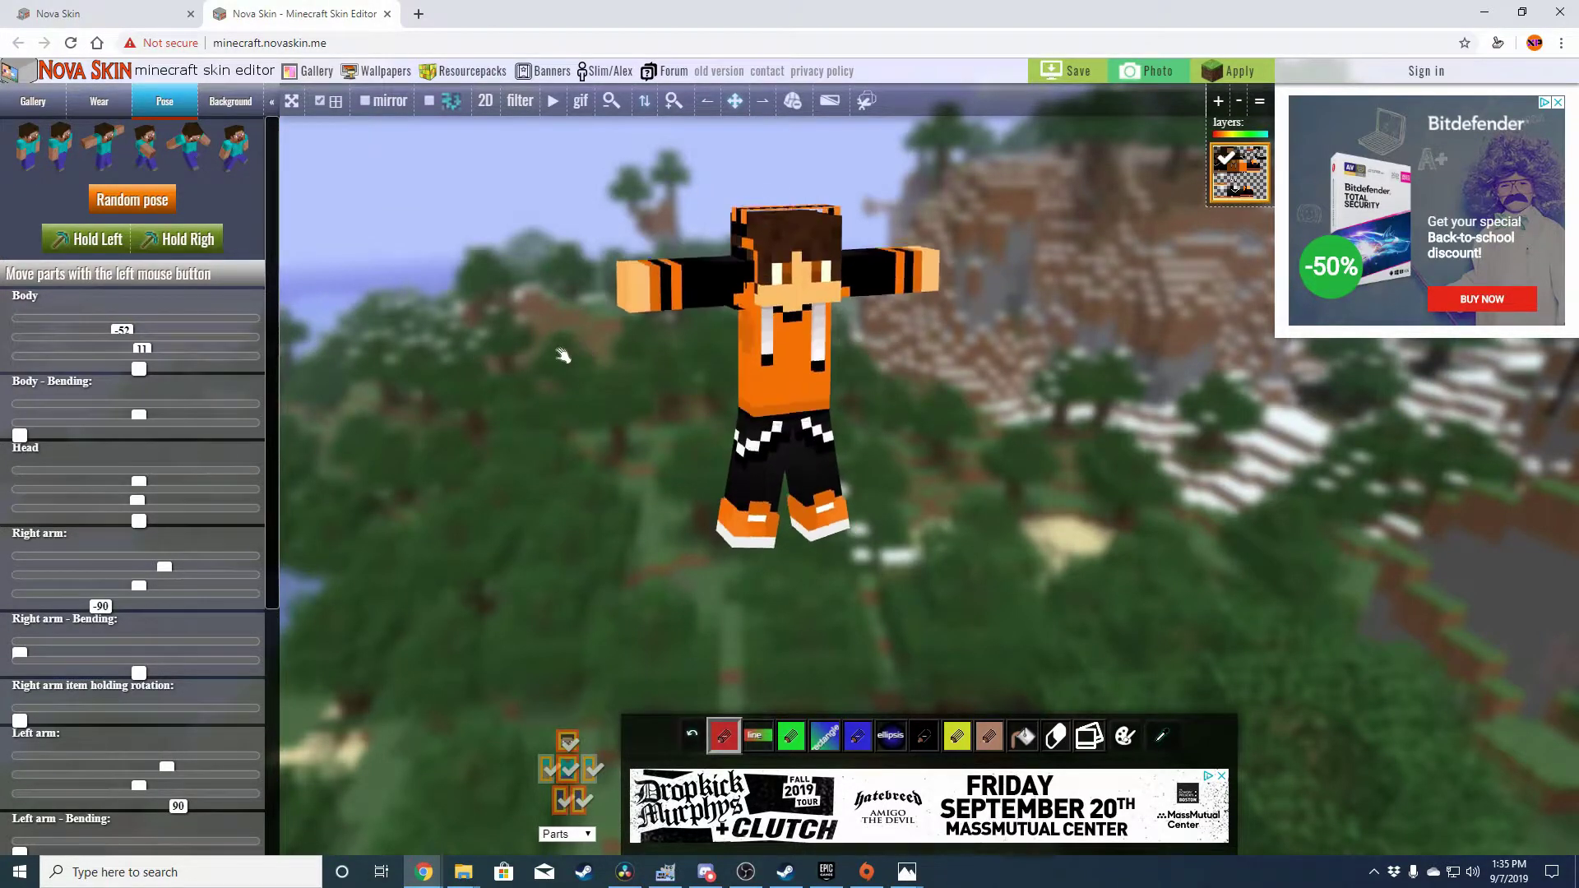
pyautogui.click(145, 148)
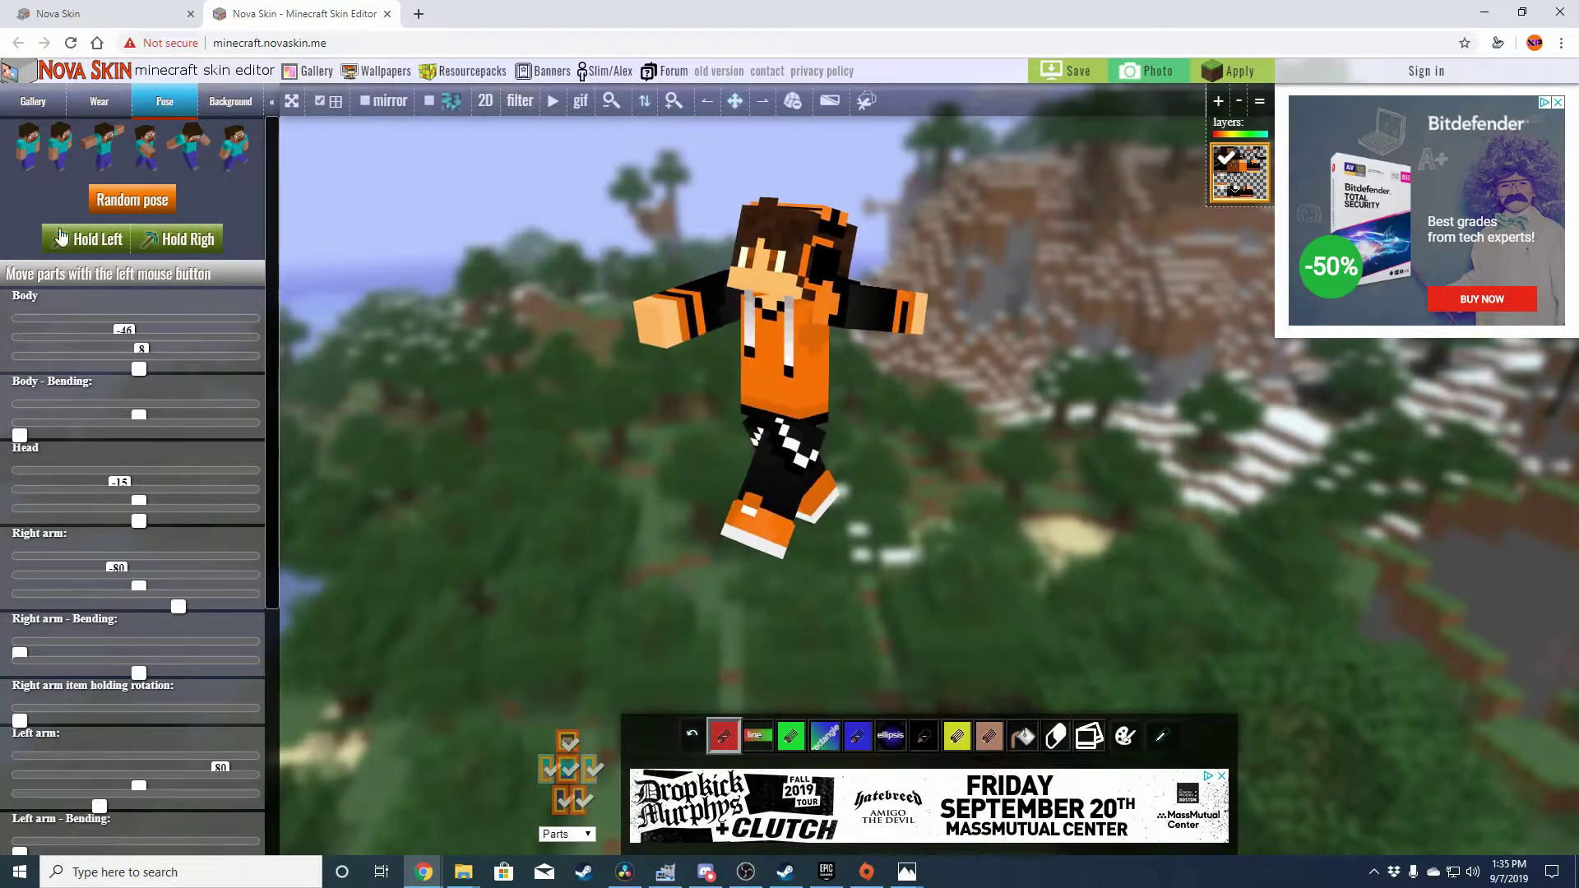
pyautogui.click(60, 148)
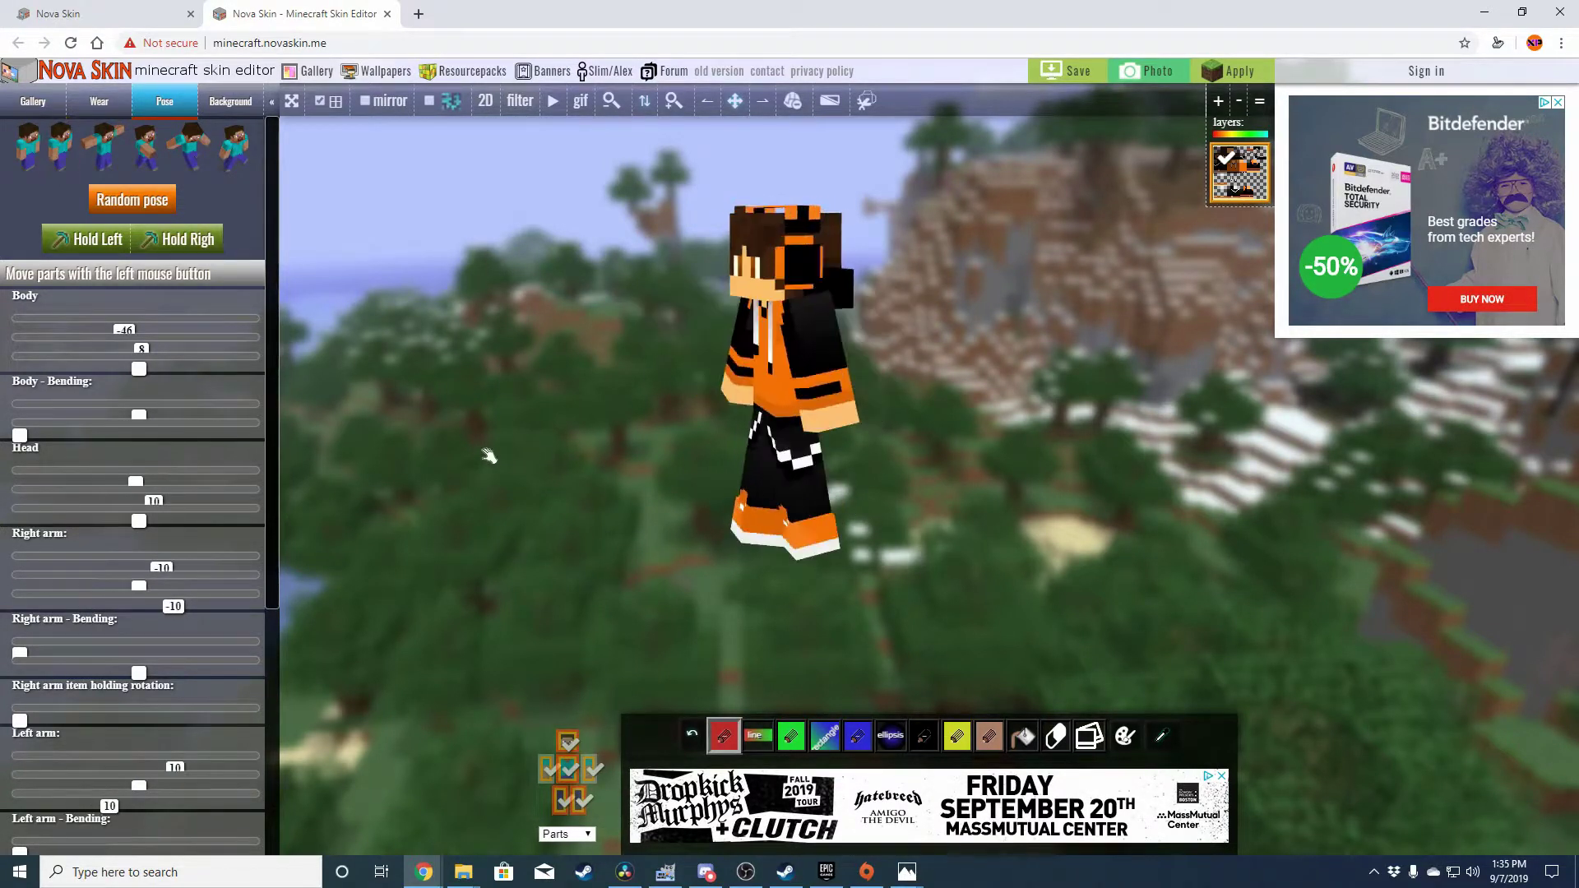
pyautogui.click(145, 148)
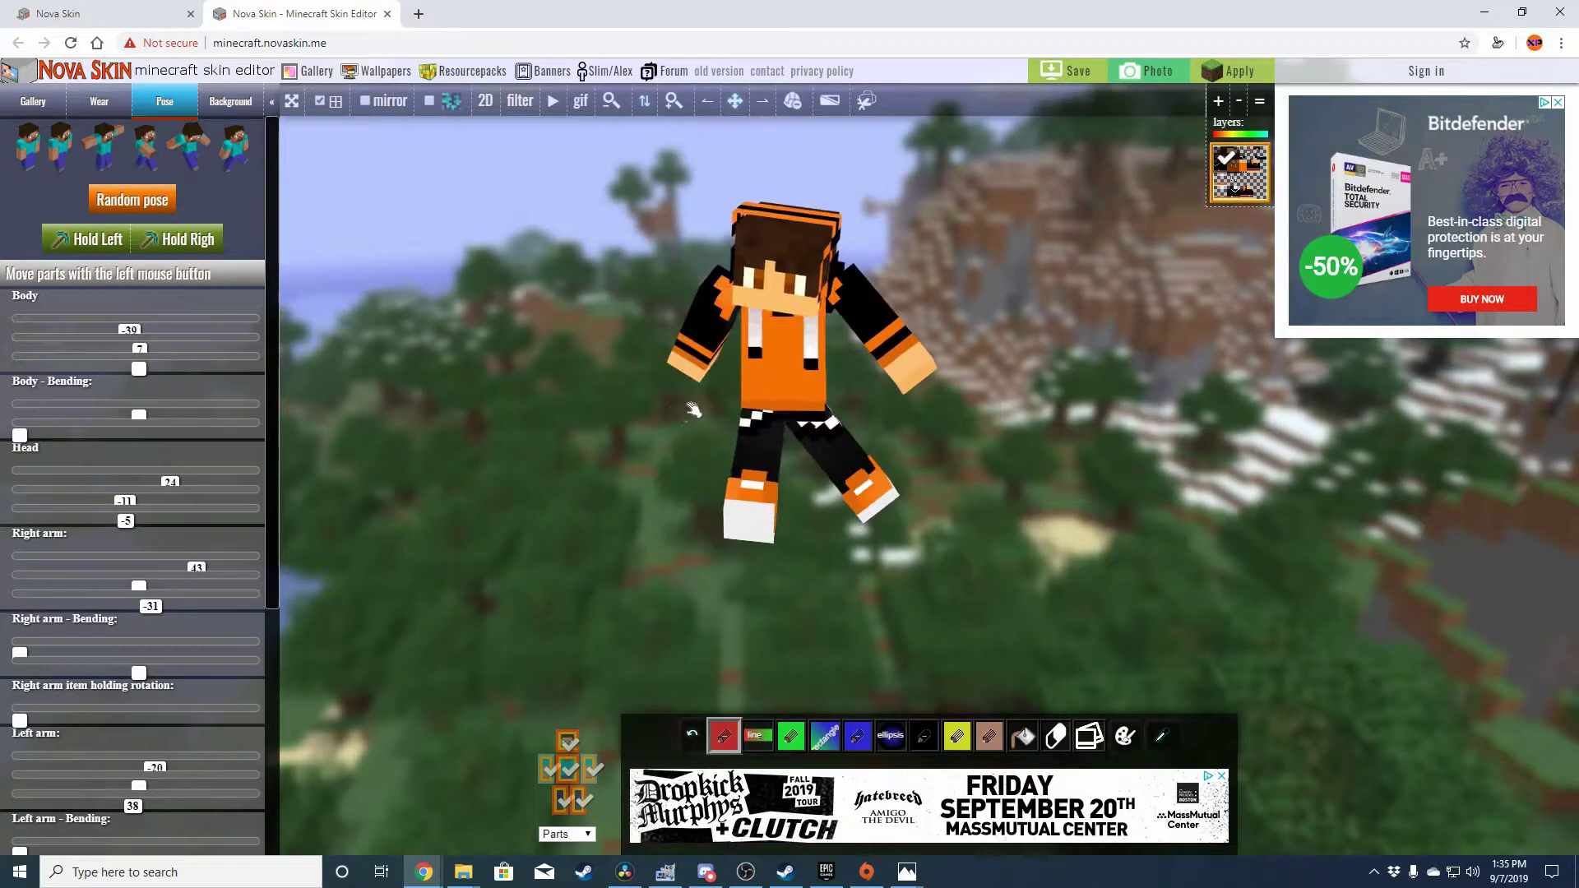
pyautogui.moveTo(721, 392); pyautogui.dragTo(838, 411)
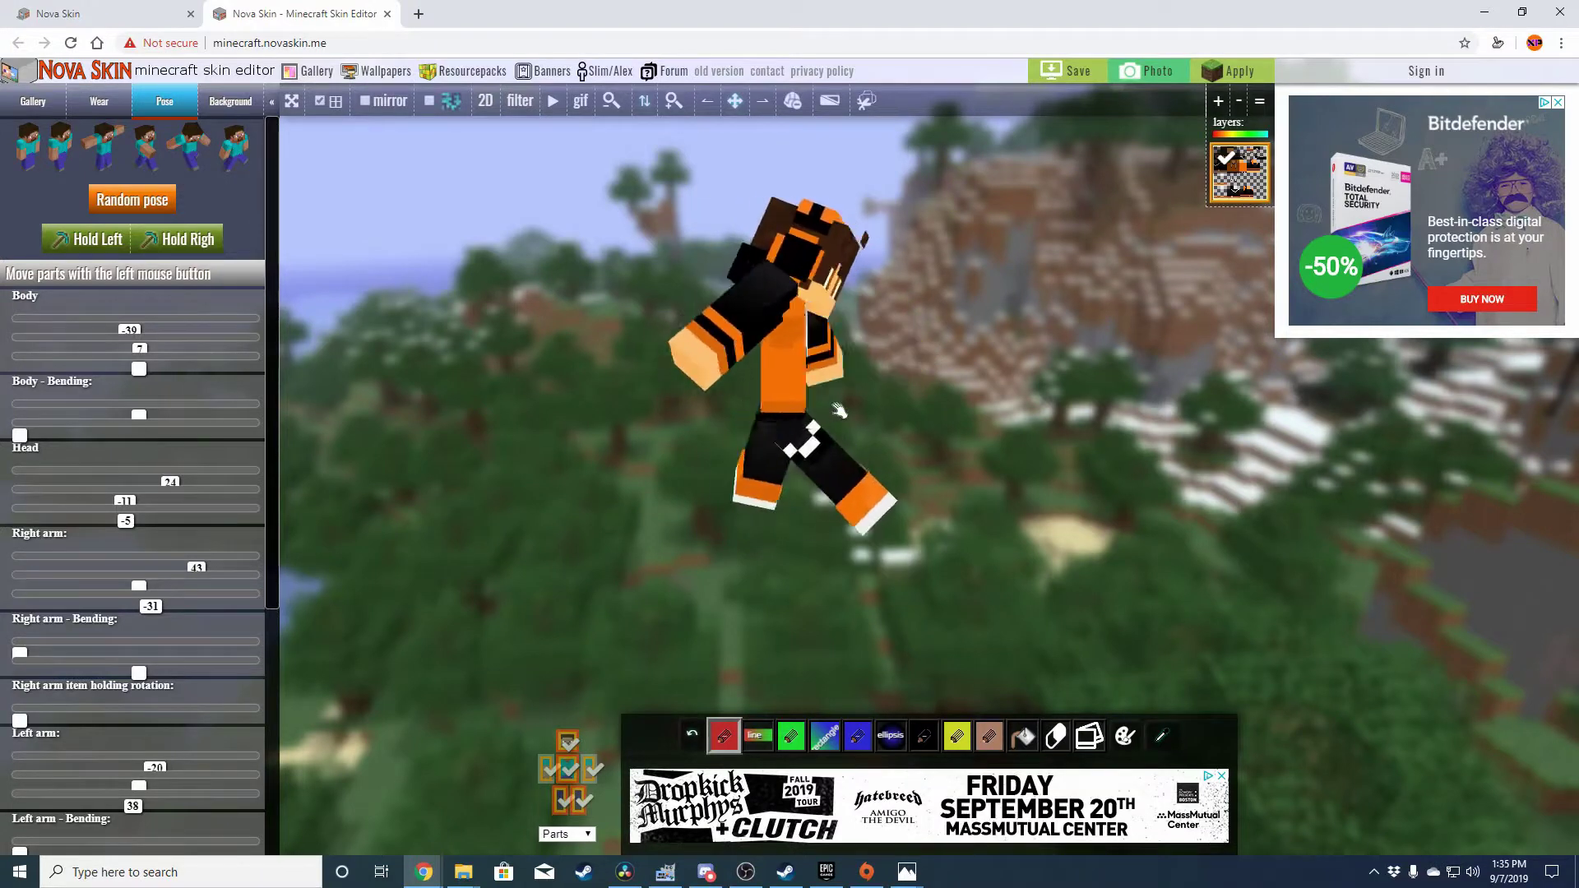
pyautogui.moveTo(684, 420); pyautogui.dragTo(628, 416)
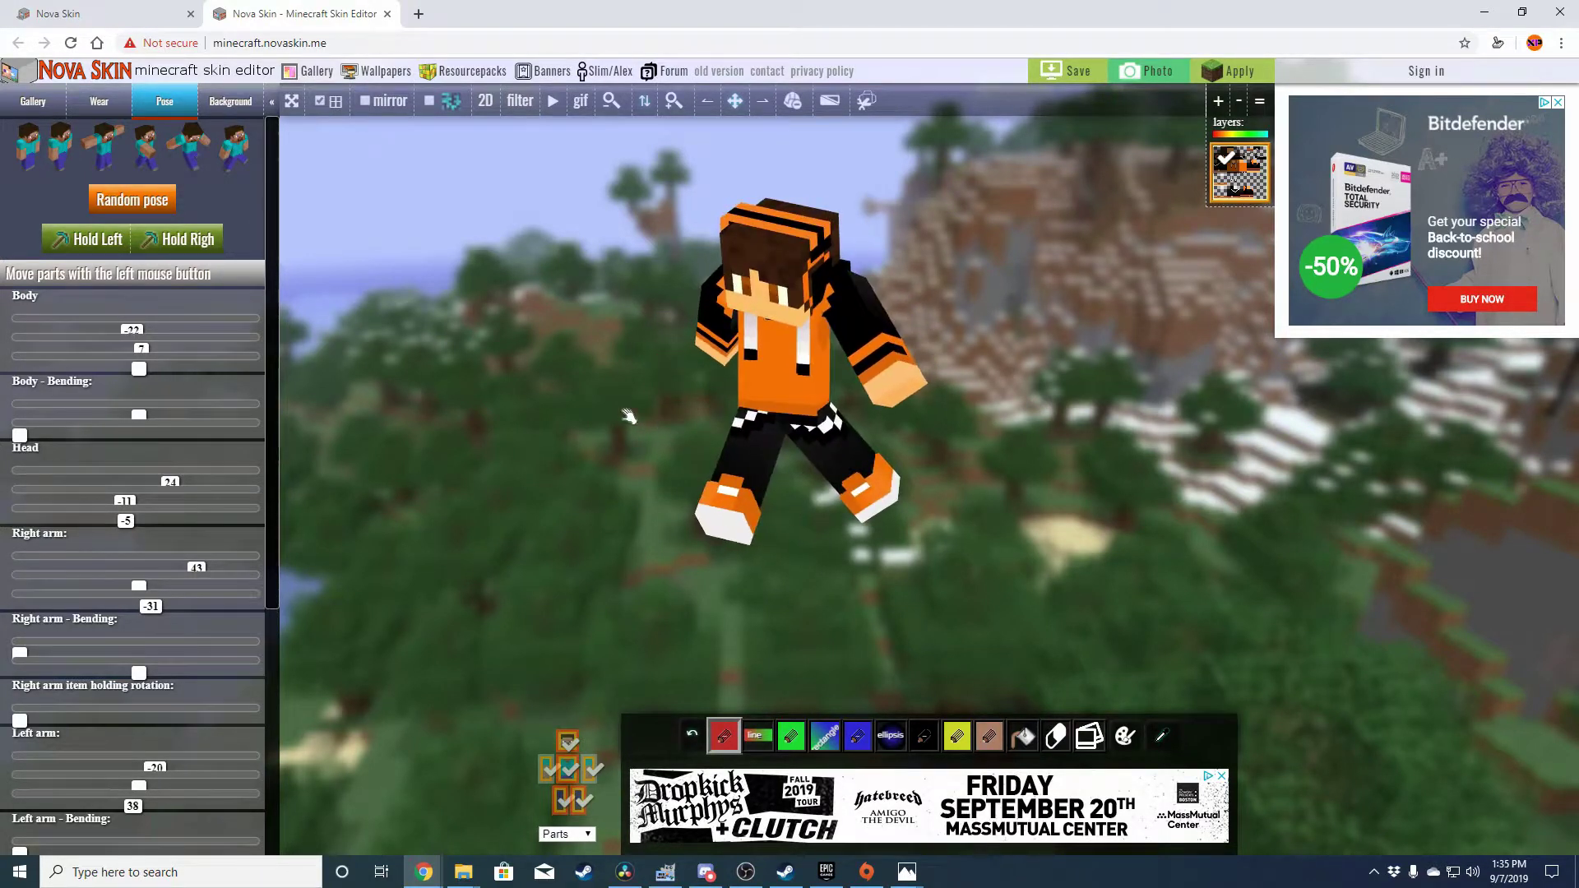
pyautogui.moveTo(476, 298); pyautogui.dragTo(565, 322)
# Try the last pose preset and the arms-outstretched preset, viewing each from several angles.
pyautogui.click(246, 166)
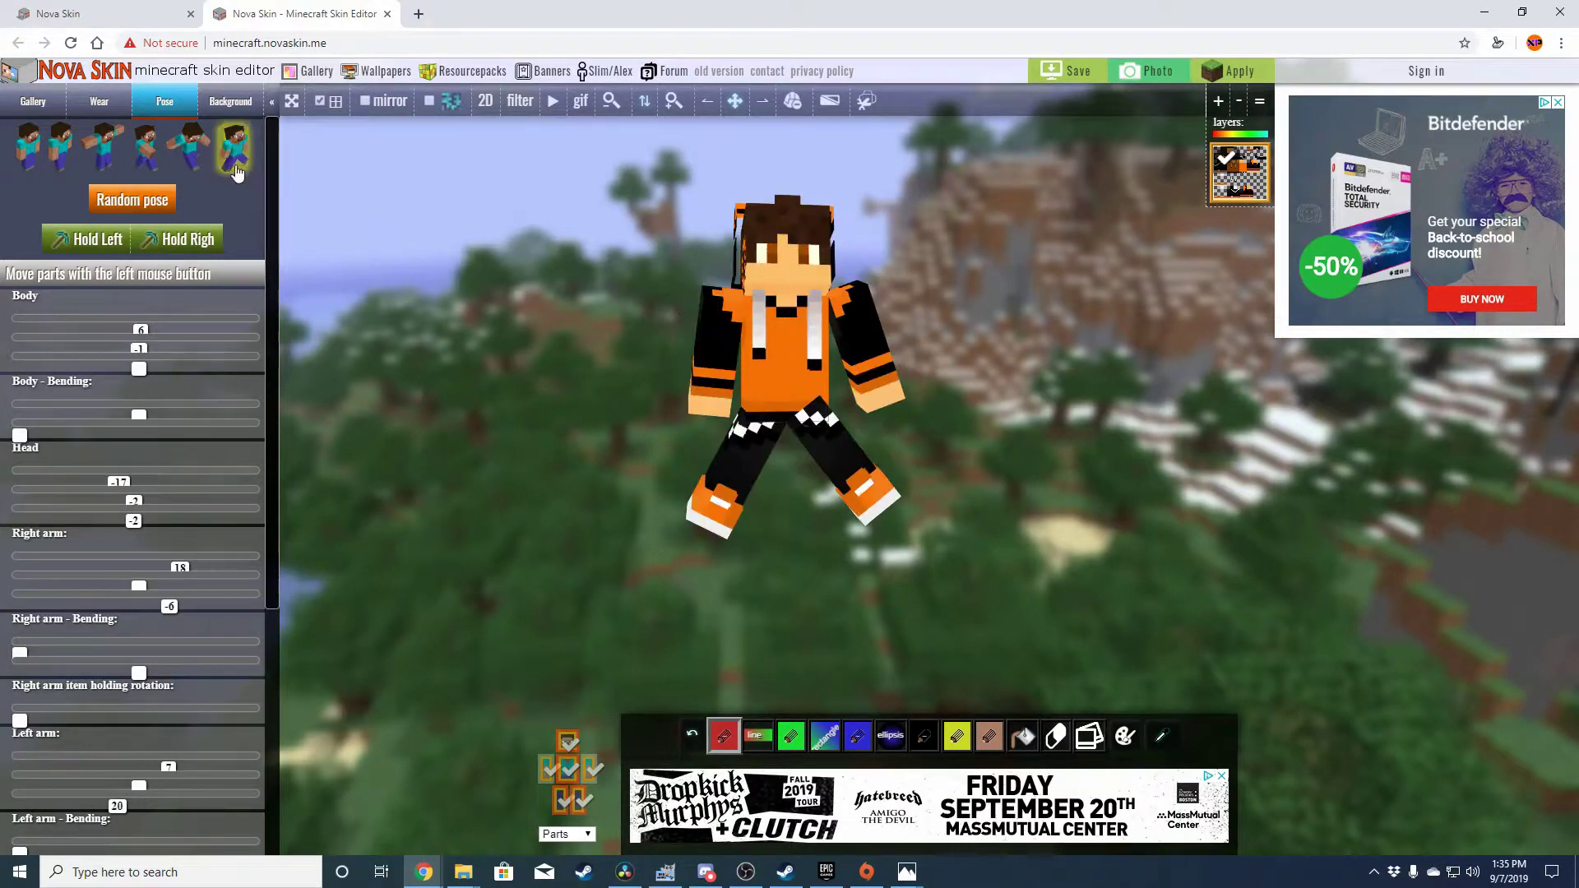
pyautogui.moveTo(450, 405); pyautogui.dragTo(453, 404)
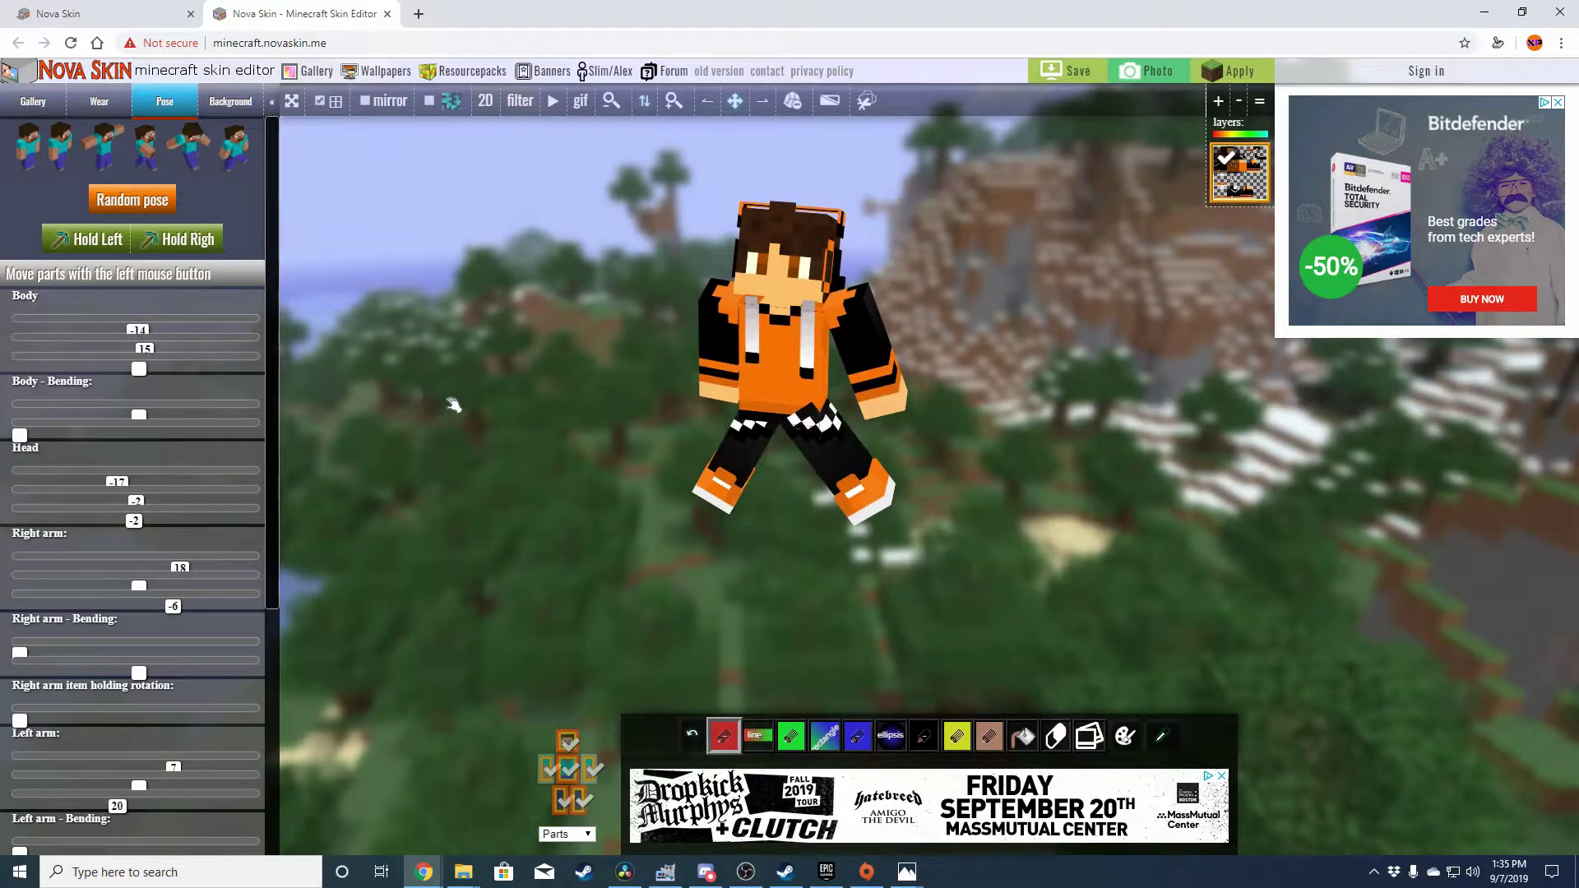
pyautogui.moveTo(621, 354); pyautogui.dragTo(434, 375)
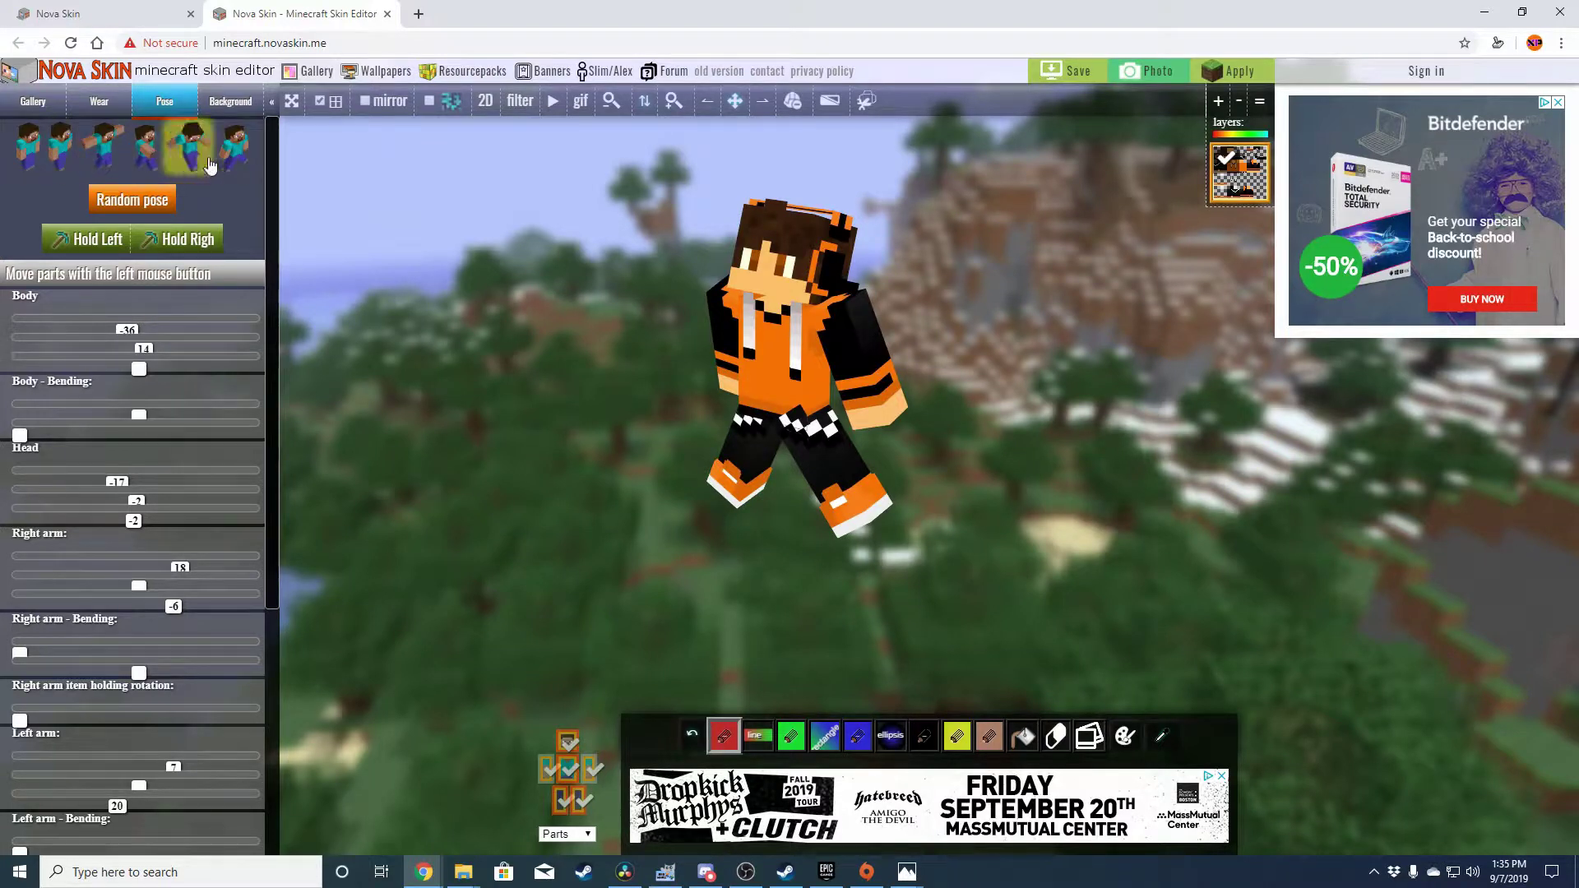
pyautogui.click(103, 148)
pyautogui.moveTo(665, 358); pyautogui.dragTo(437, 353)
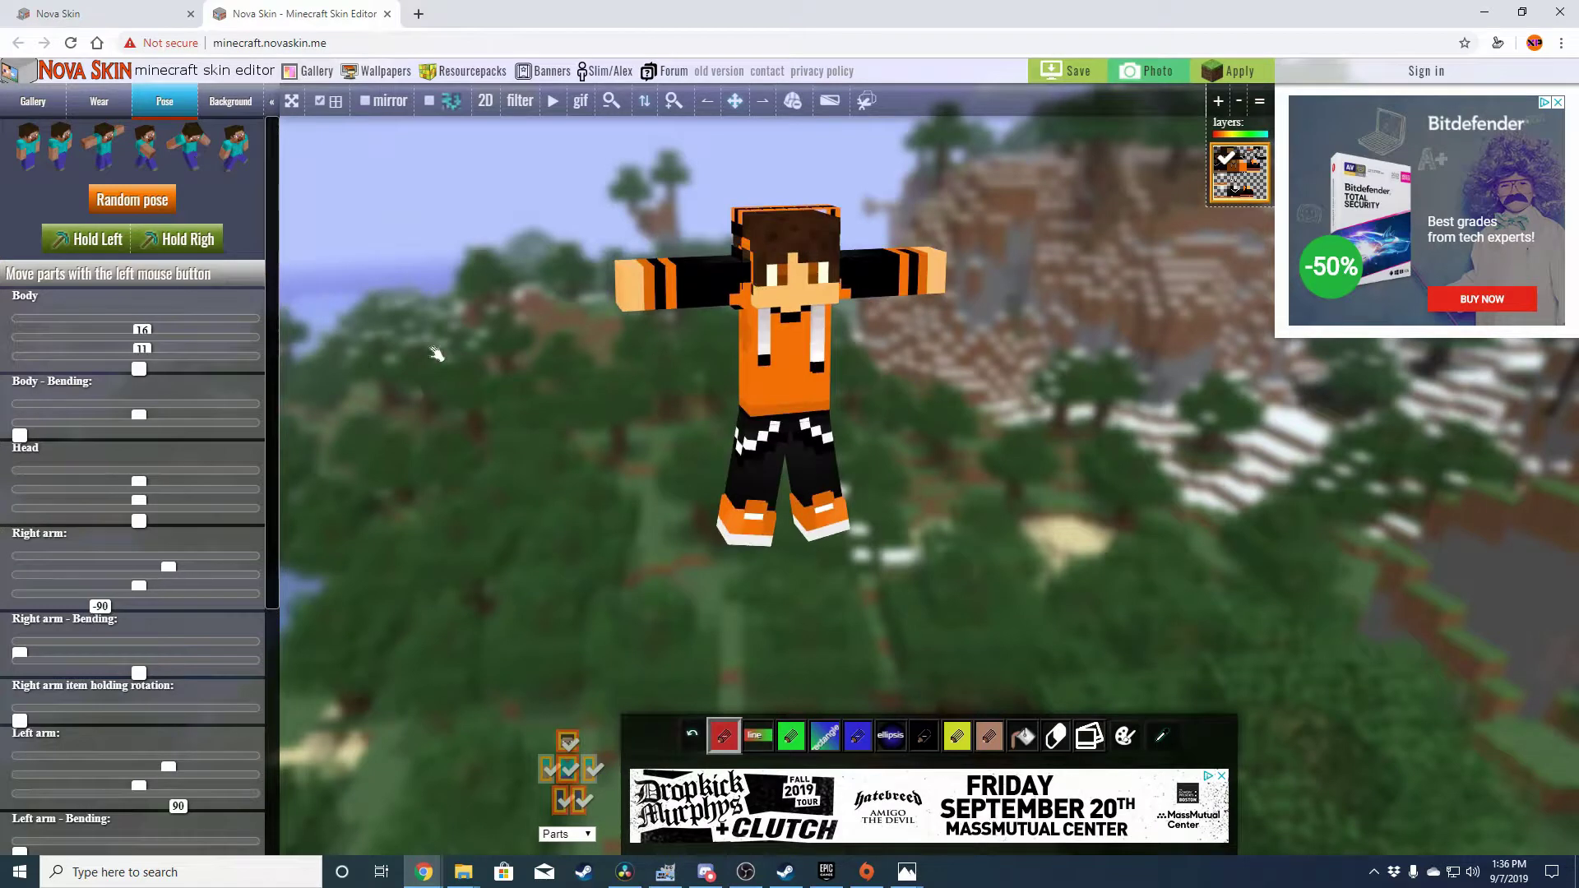
# Generate random poses until the character is in mid-air with both arms forward and knees bent, and check it from both sides.
pyautogui.click(137, 208)
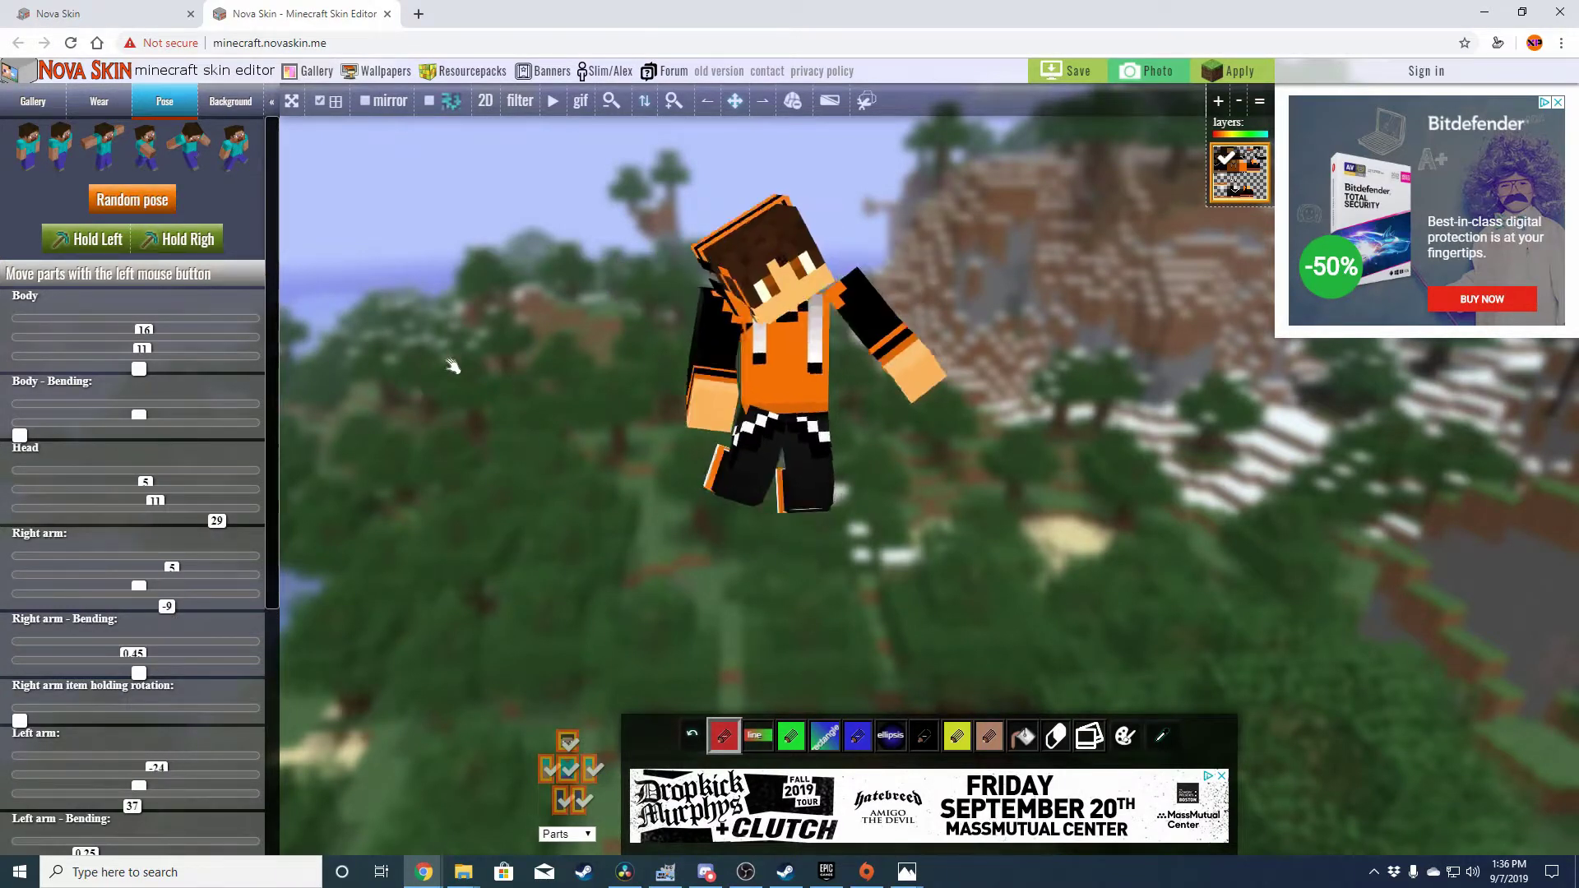
pyautogui.moveTo(418, 368); pyautogui.dragTo(522, 367)
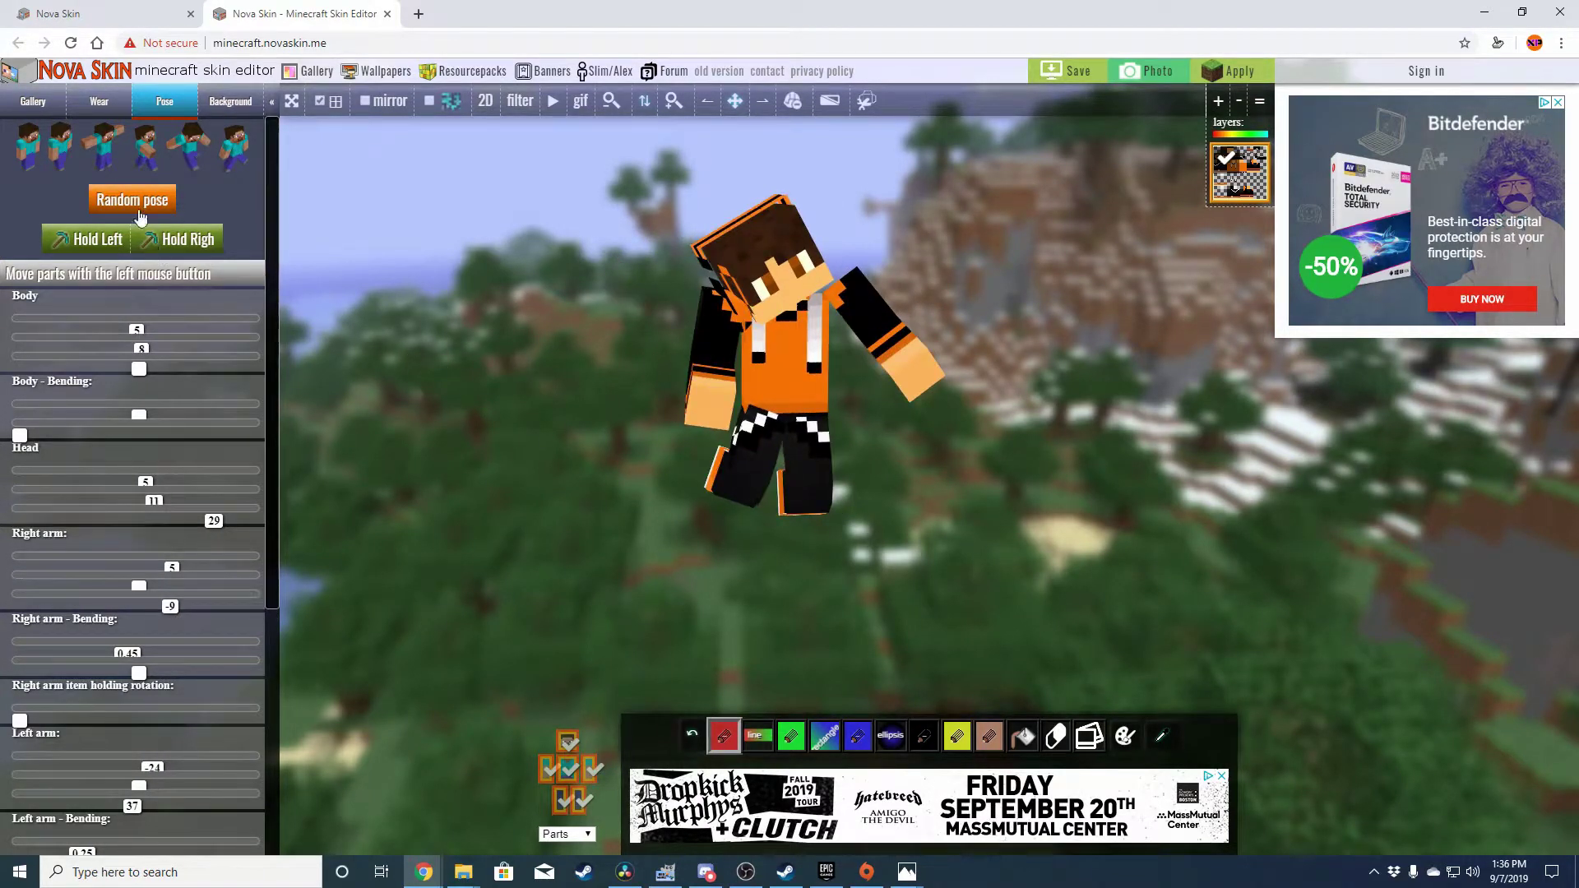
pyautogui.click(137, 210)
pyautogui.click(138, 211)
pyautogui.click(137, 211)
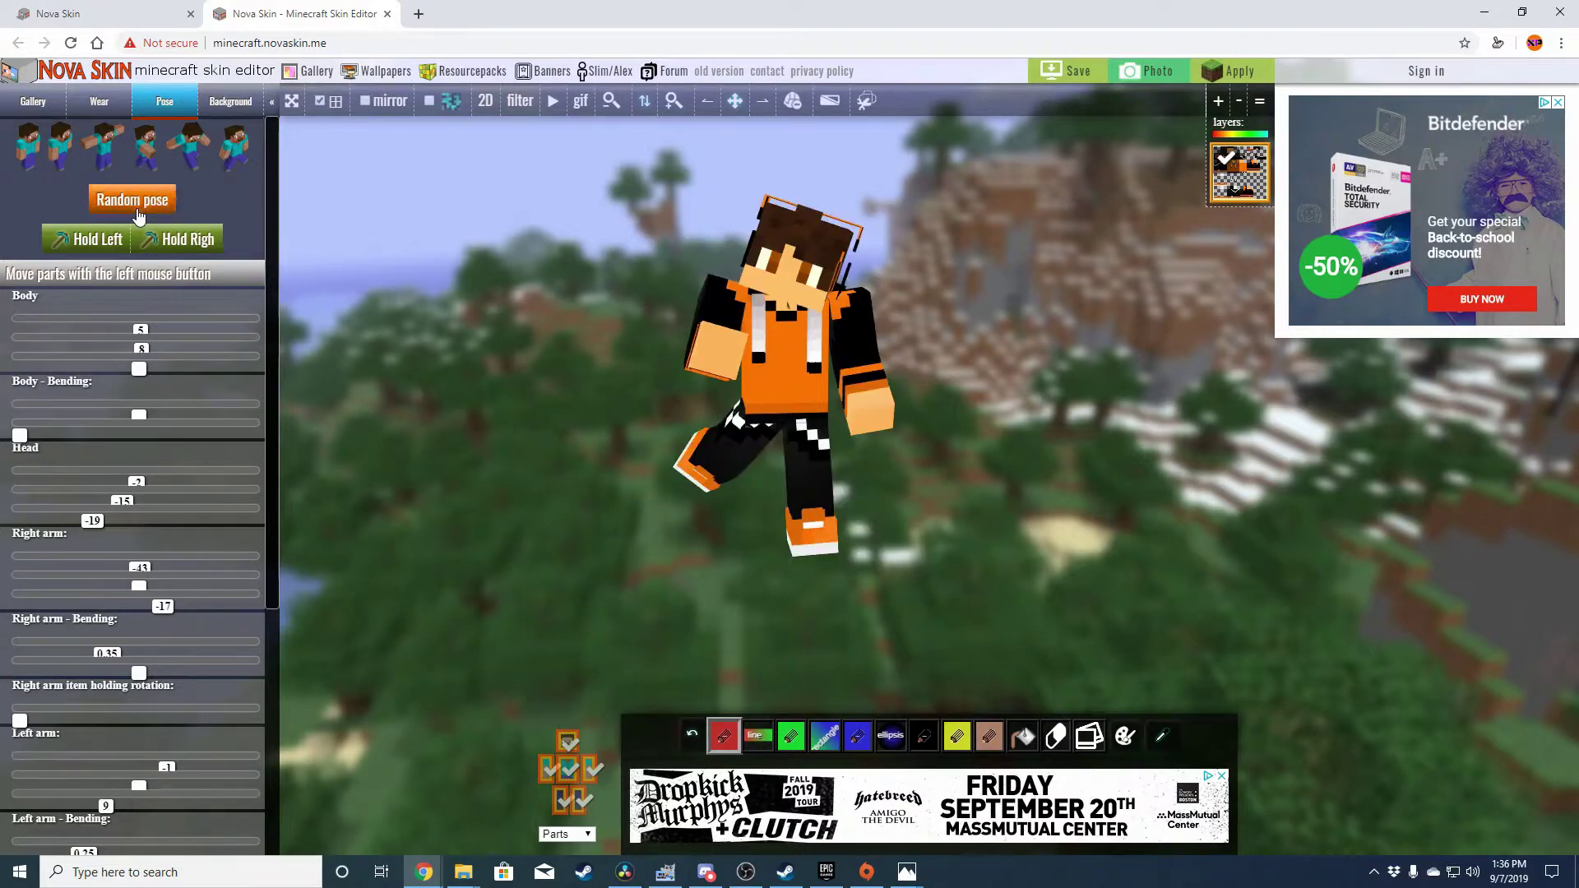
pyautogui.click(138, 210)
pyautogui.moveTo(327, 264); pyautogui.dragTo(388, 367)
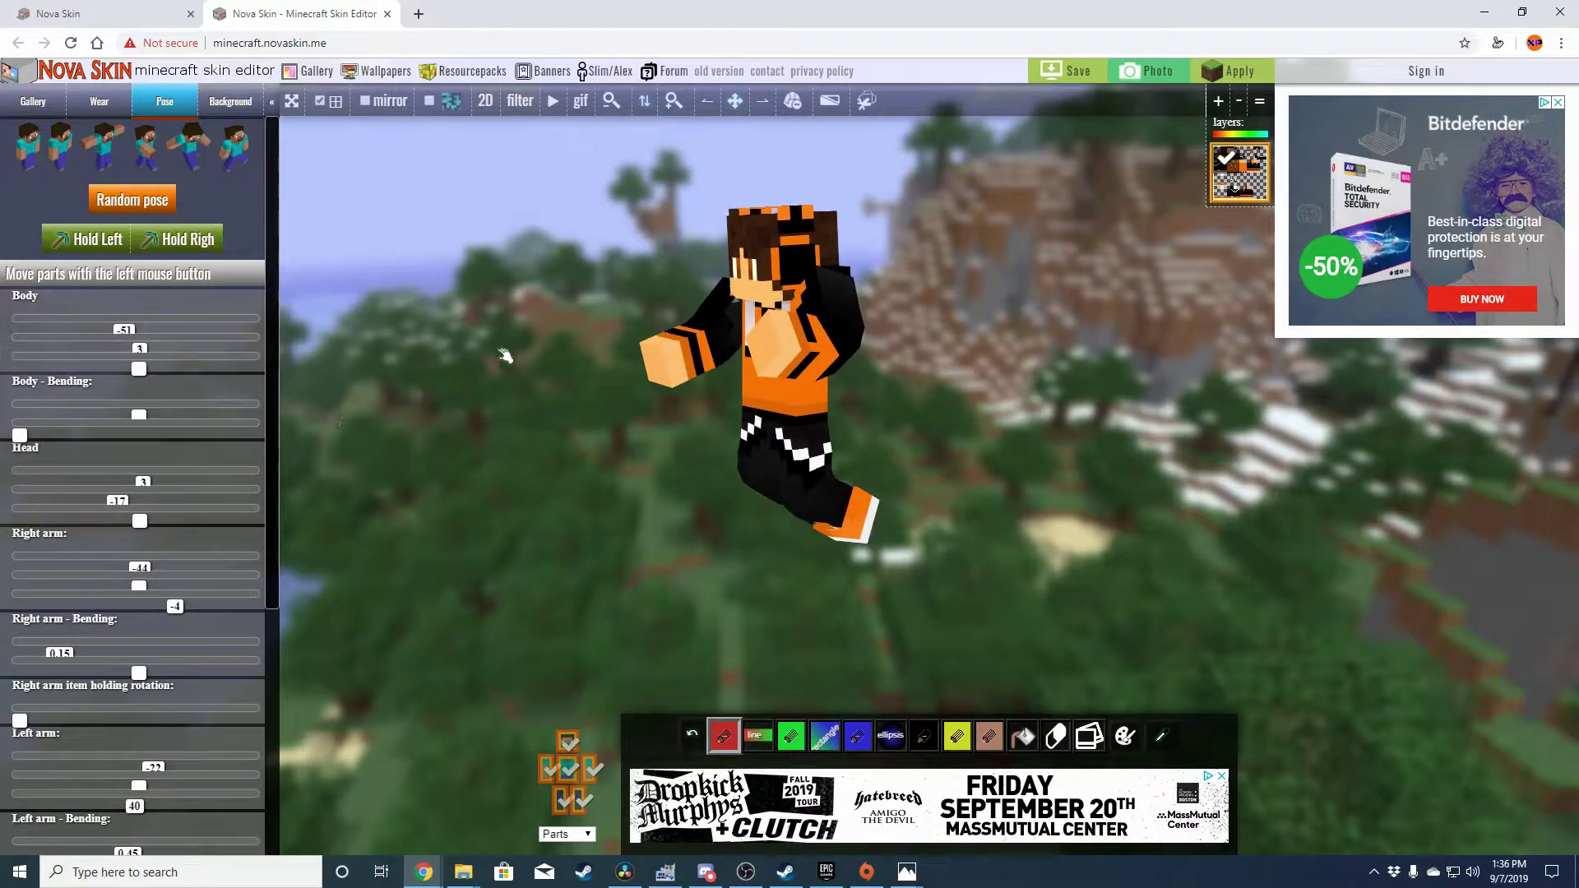
pyautogui.moveTo(505, 355); pyautogui.dragTo(485, 314)
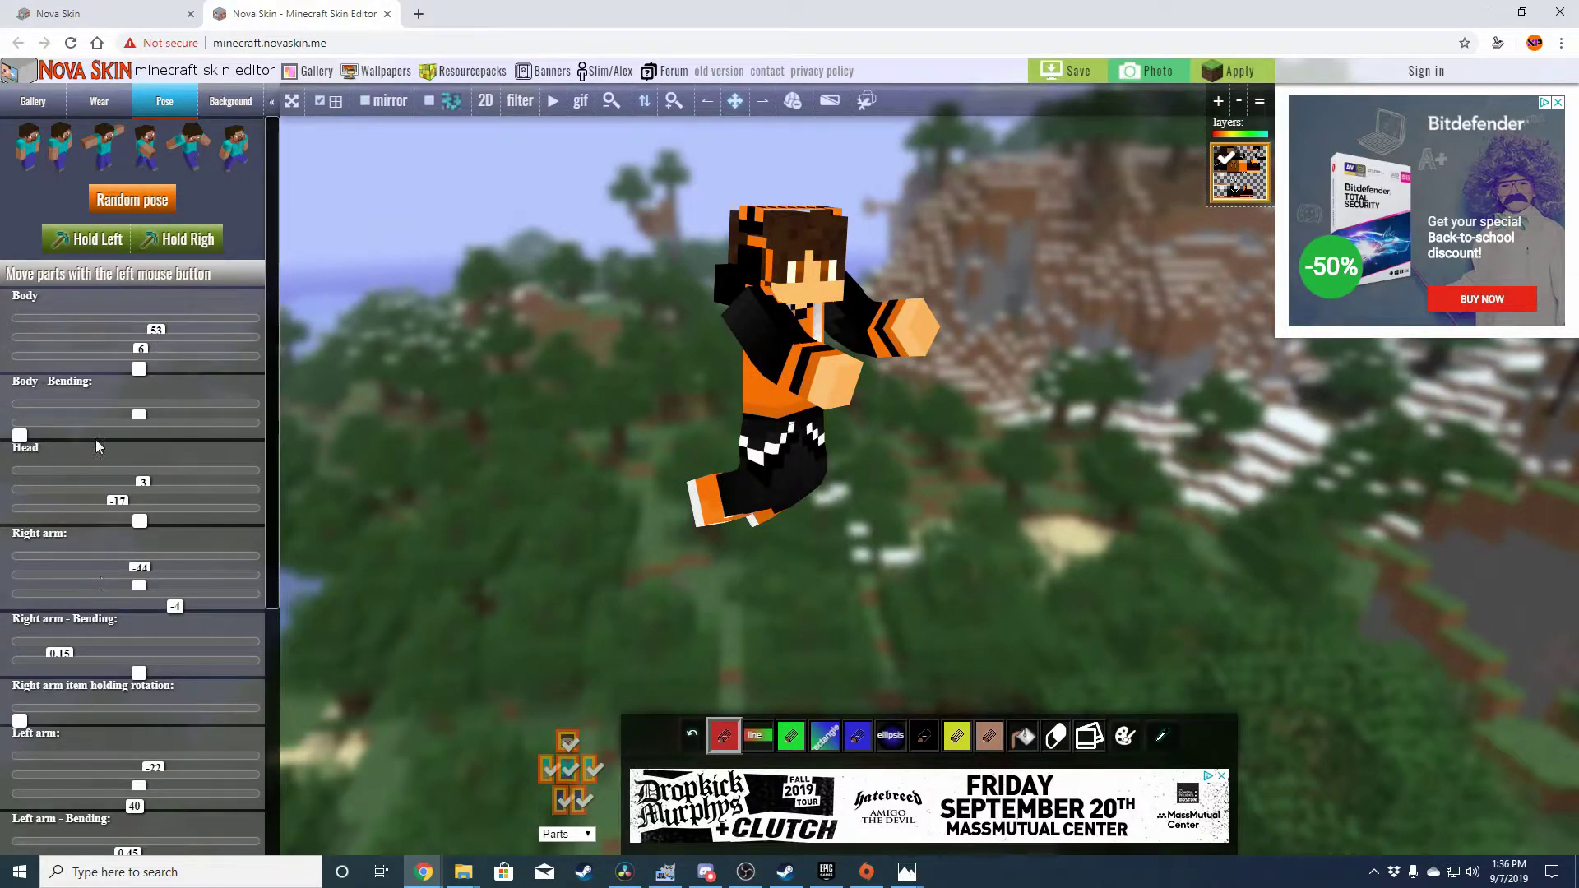
# Raise the character's right leg in front of the body by setting its first rotation value to about -120.
pyautogui.scroll(-4, 96, 439)
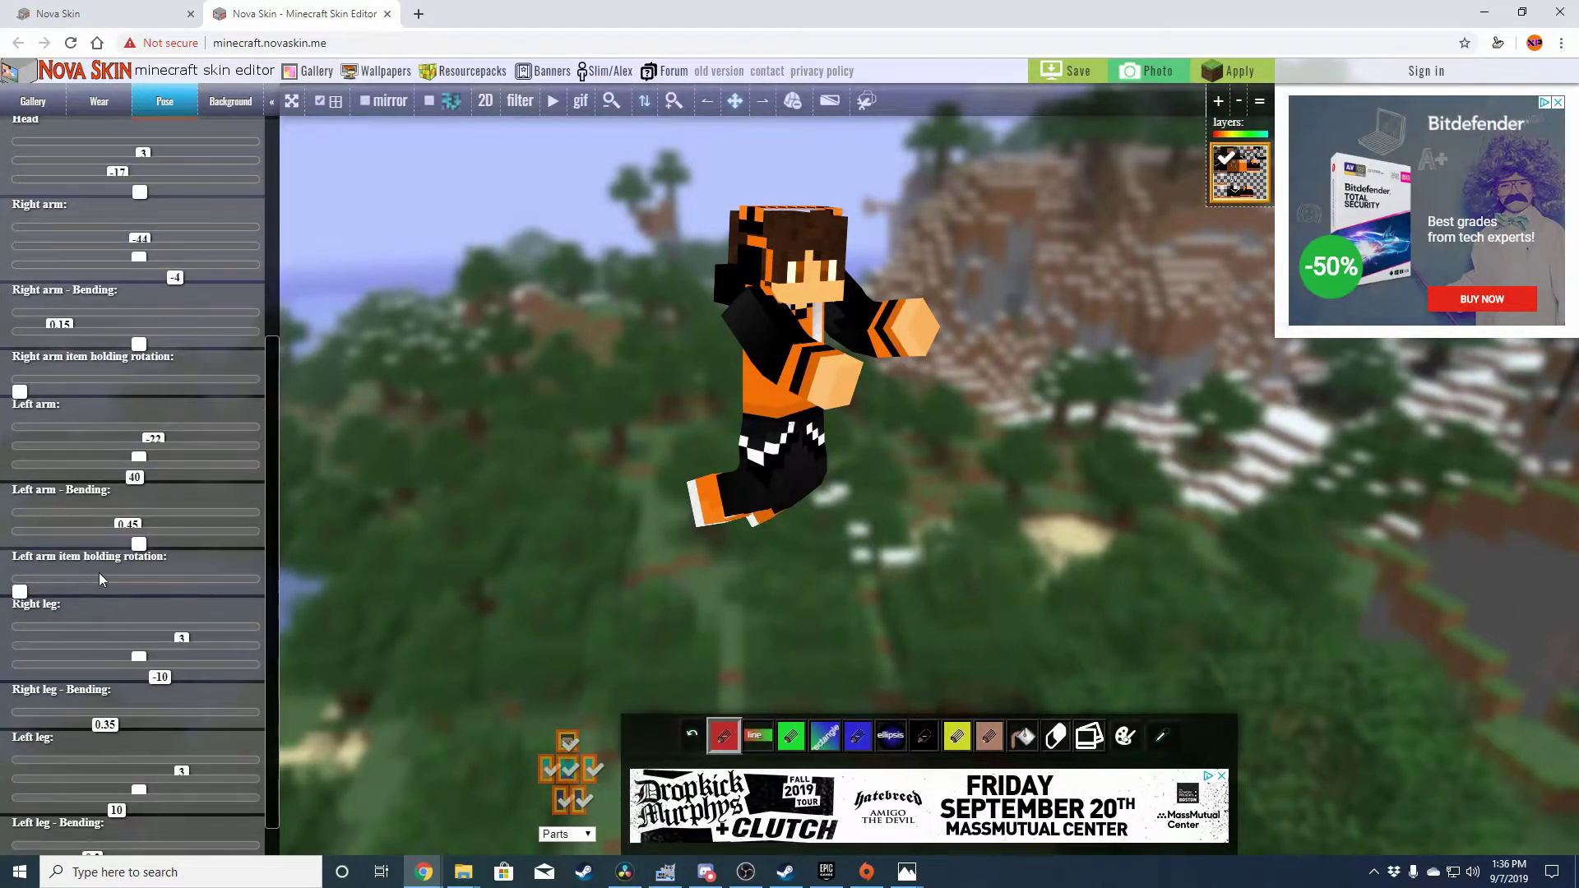
pyautogui.scroll(-1, 99, 580)
pyautogui.moveTo(186, 609); pyautogui.dragTo(41, 614)
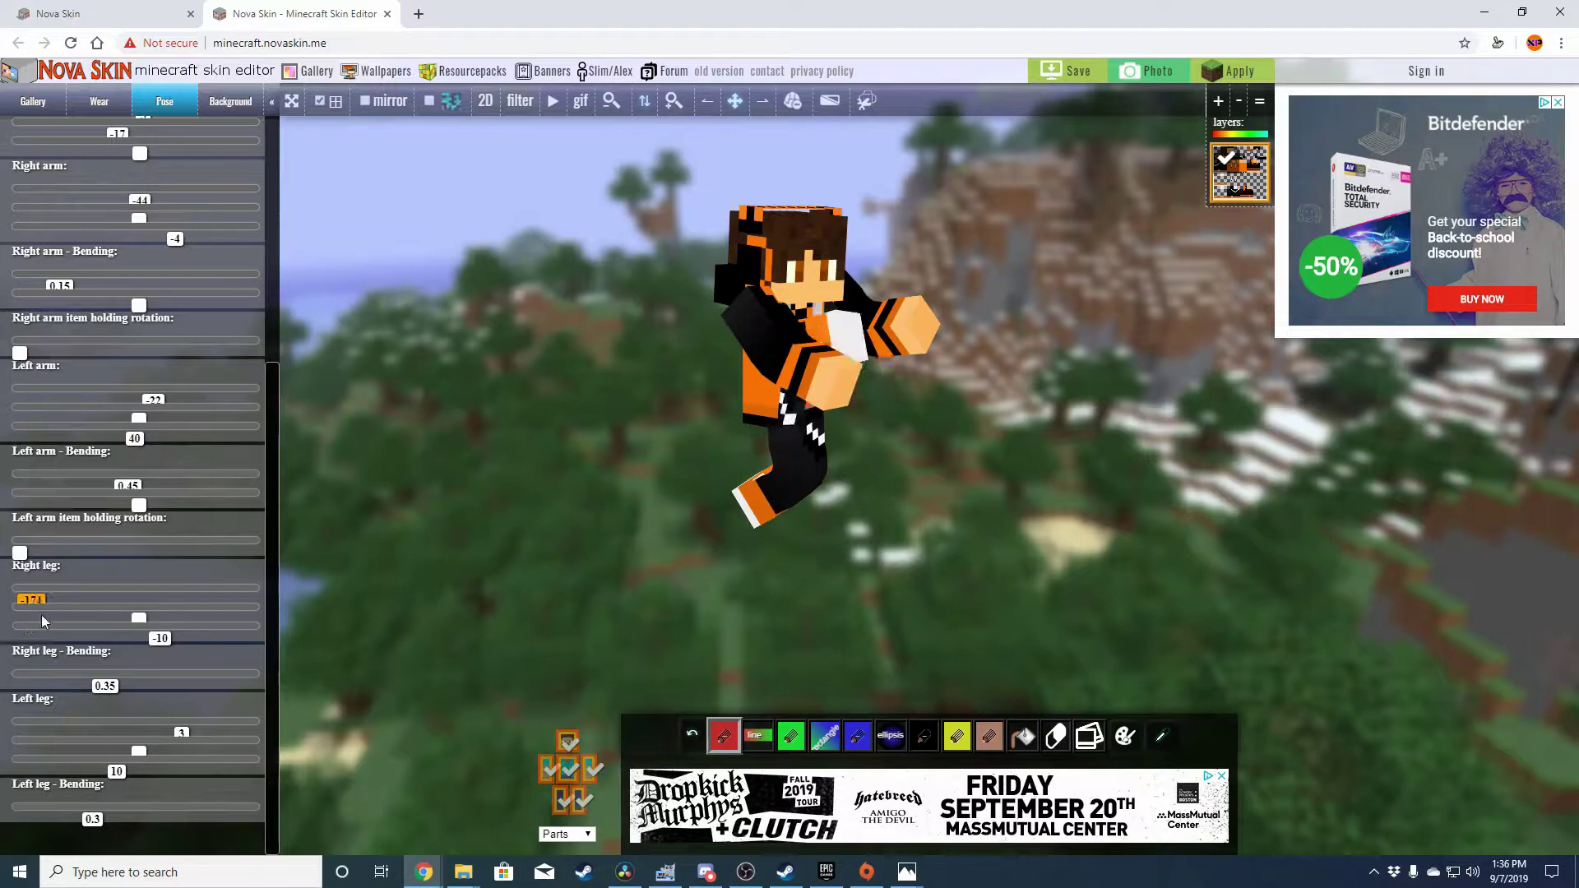
pyautogui.moveTo(592, 580); pyautogui.dragTo(246, 593)
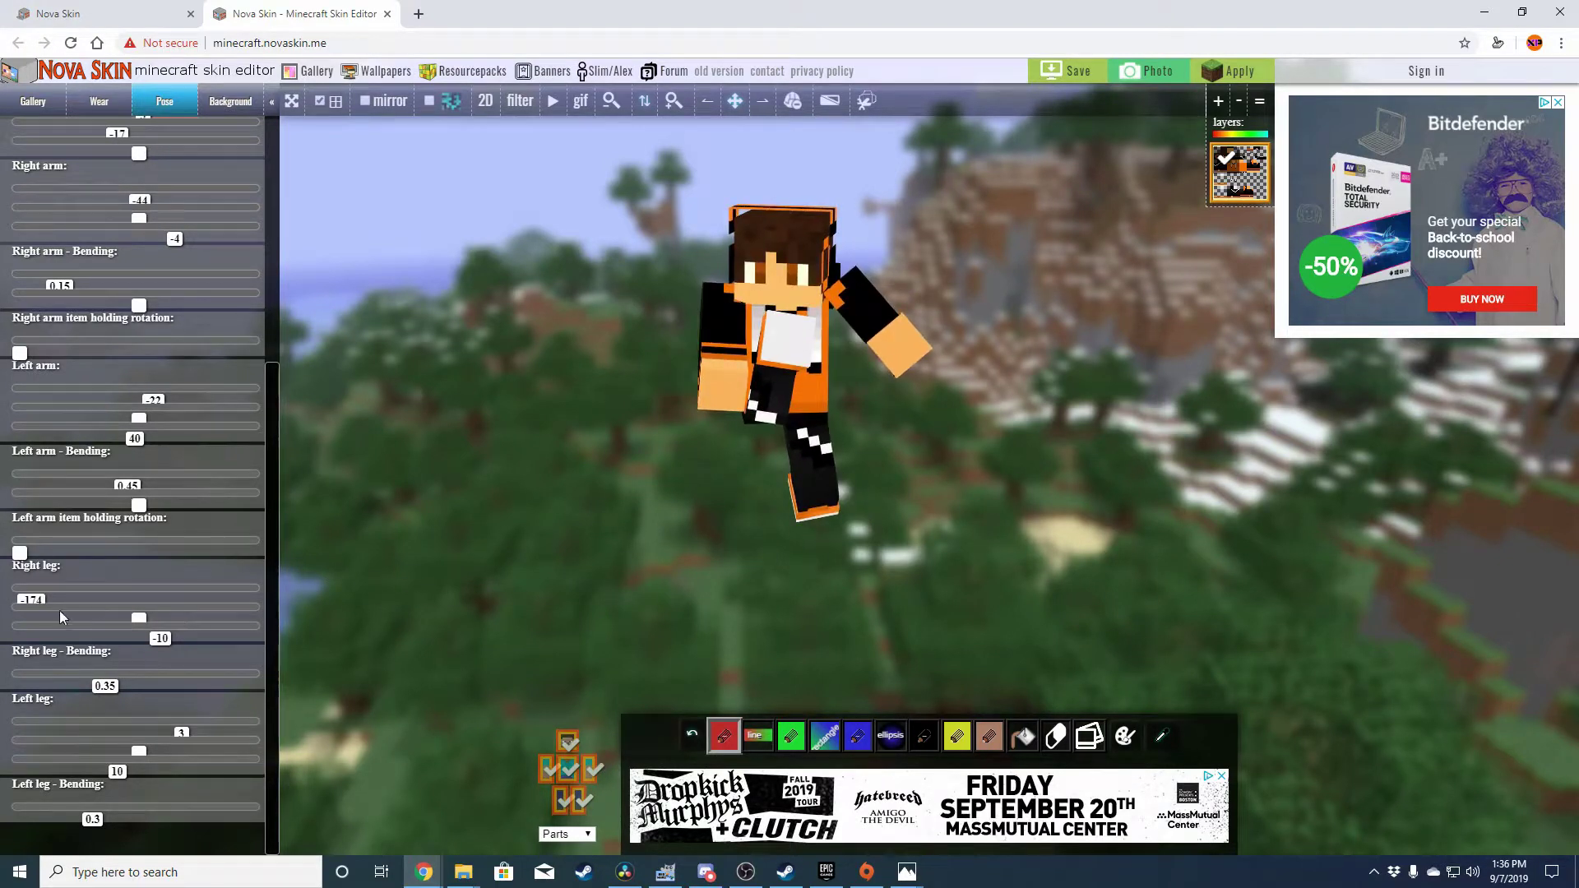
pyautogui.moveTo(94, 603); pyautogui.dragTo(69, 602)
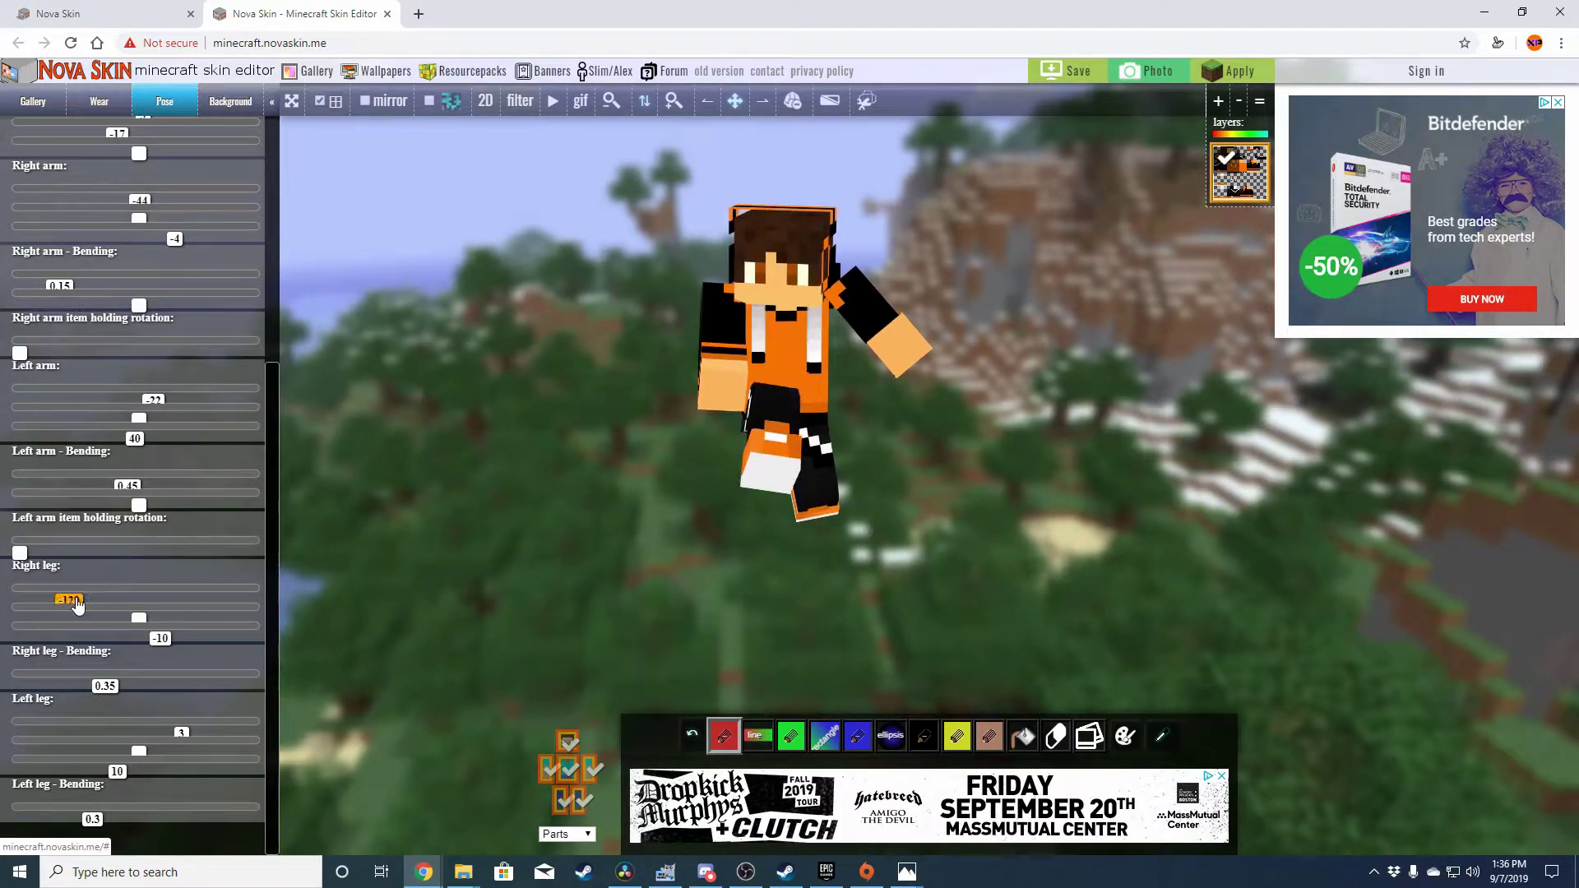
# Swing the character's right leg back behind the body with its first rotation value and check the pose from both sides.
pyautogui.moveTo(296, 577); pyautogui.dragTo(454, 571)
pyautogui.moveTo(66, 607); pyautogui.dragTo(181, 592)
pyautogui.scroll(4, 74, 682)
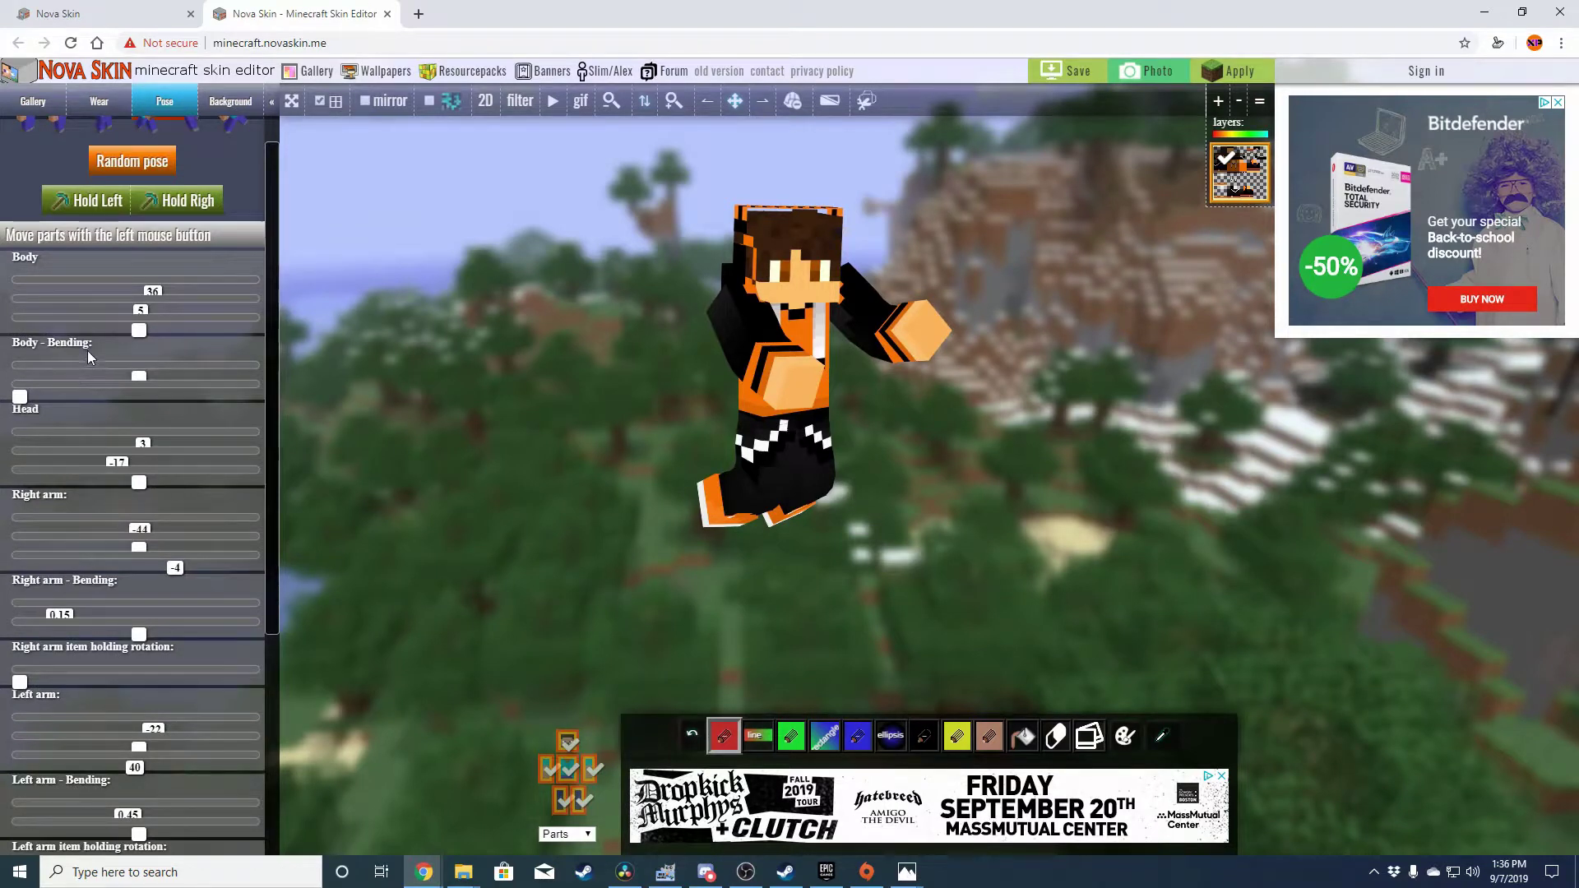
pyautogui.scroll(1, 181, 378)
pyautogui.moveTo(543, 452)
pyautogui.mouseDown()
pyautogui.moveTo(603, 459)
pyautogui.moveTo(555, 477)
pyautogui.moveTo(526, 452)
pyautogui.mouseUp()
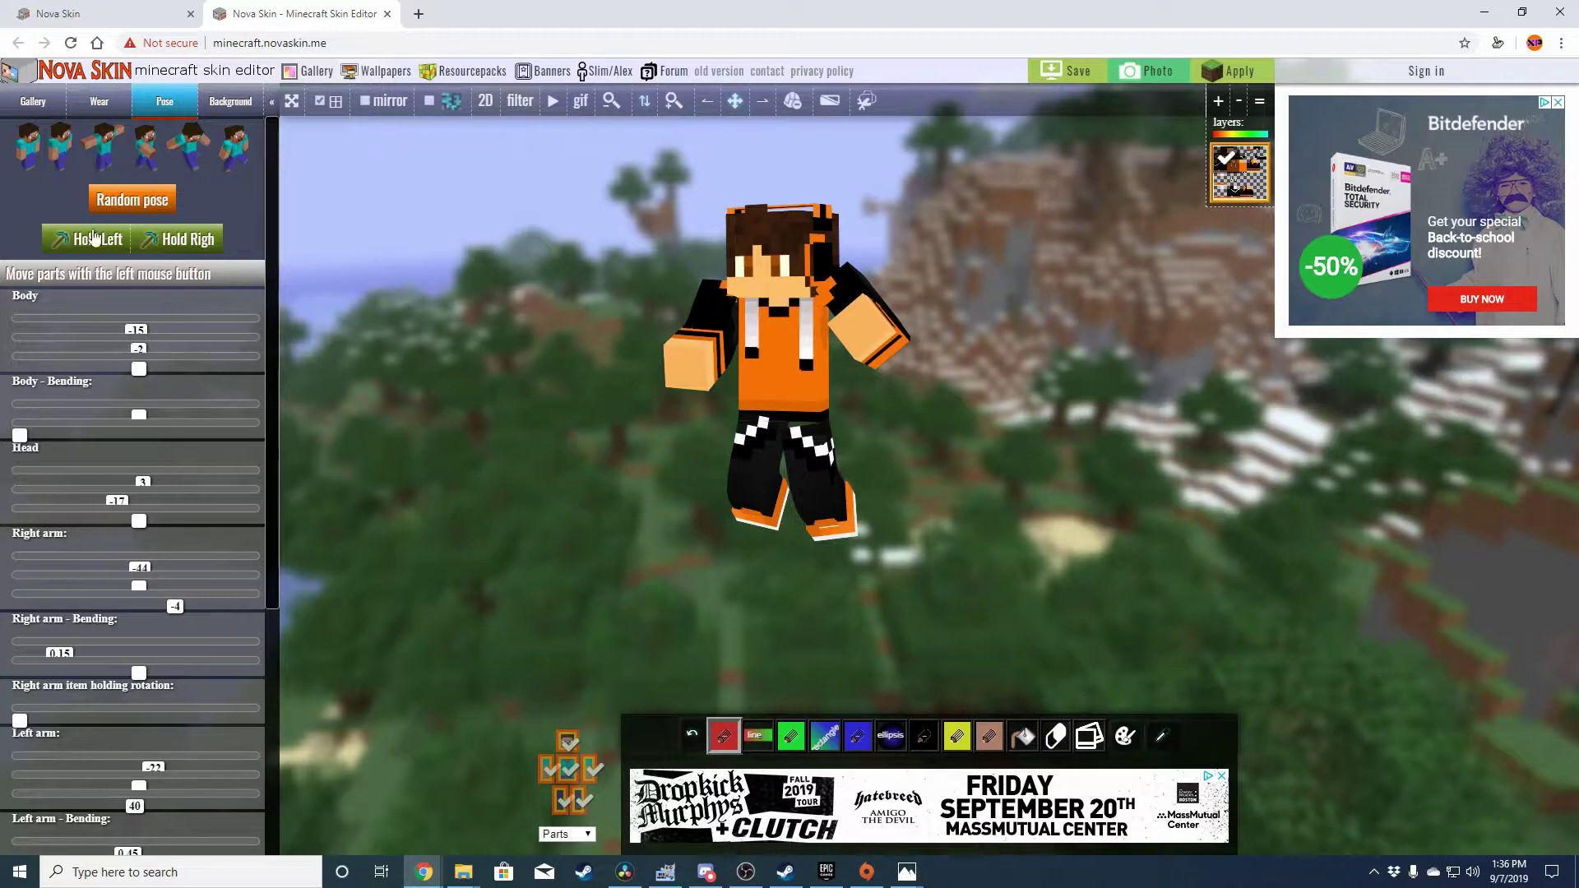
# Generate random poses until the character strides with level head, slightly spread bent arms and parted legs, and turn it to face diagonally.
pyautogui.click(132, 205)
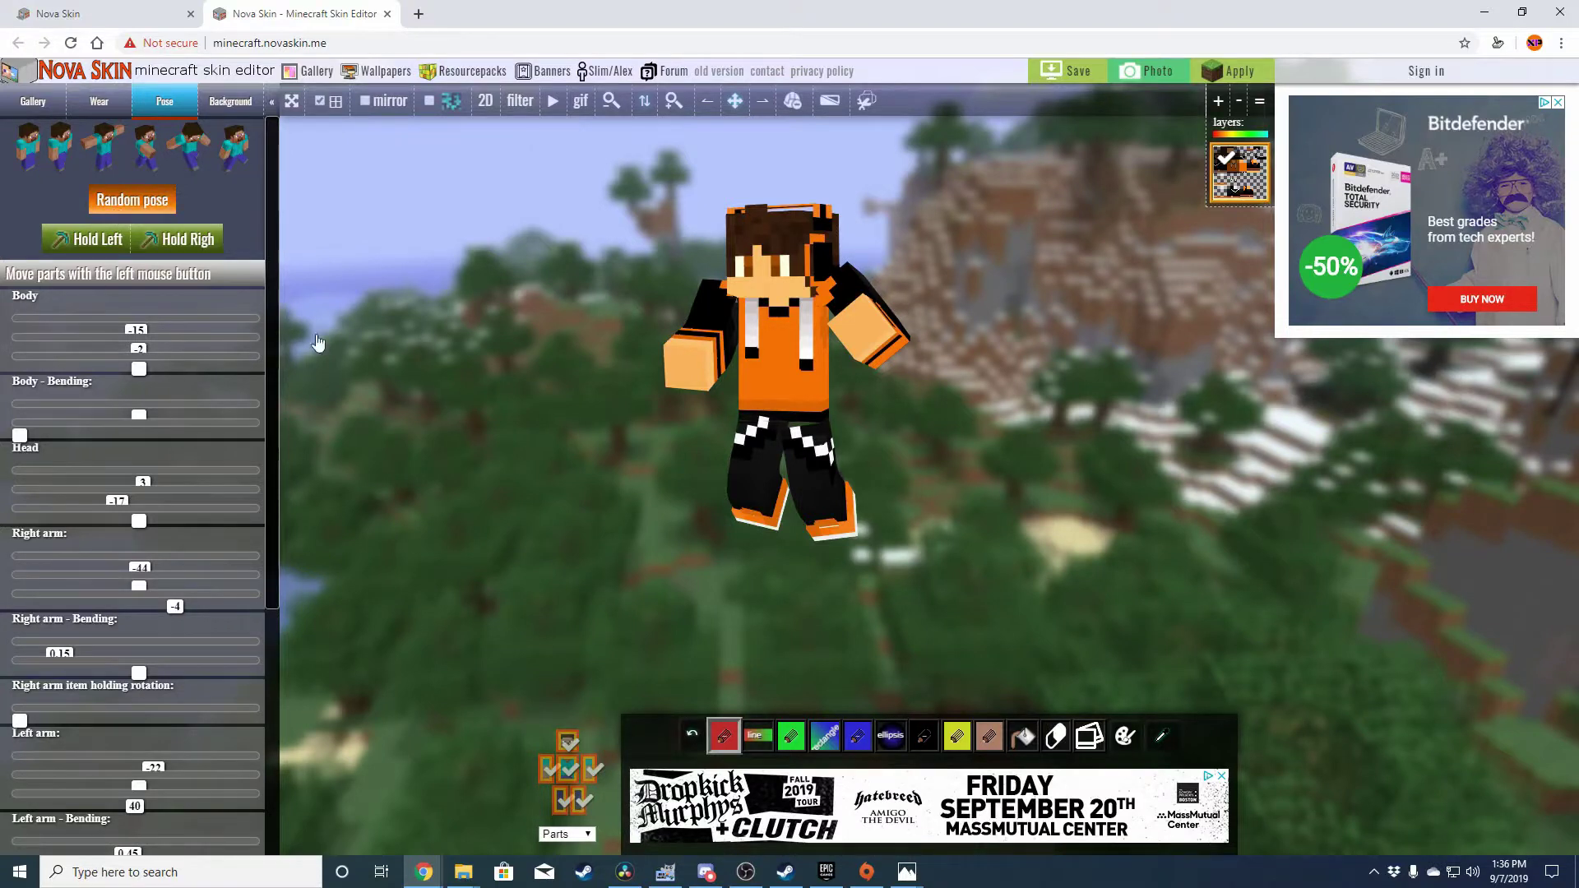
pyautogui.click(152, 212)
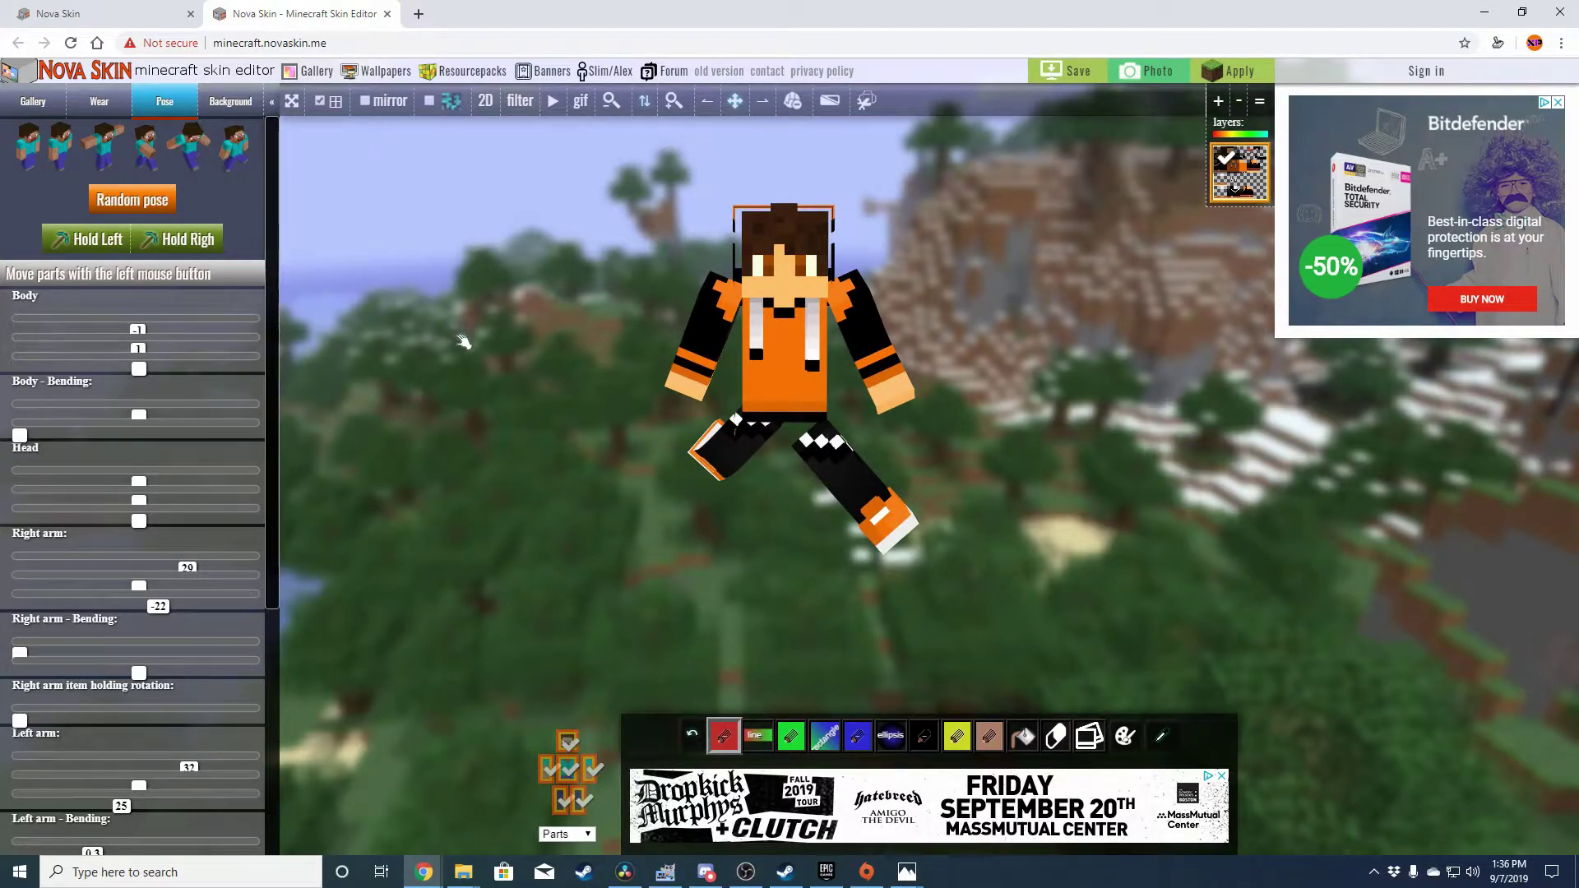
pyautogui.moveTo(463, 341)
pyautogui.mouseDown()
pyautogui.moveTo(416, 370)
pyautogui.moveTo(370, 354)
pyautogui.moveTo(546, 372)
pyautogui.moveTo(477, 384)
pyautogui.moveTo(468, 370)
pyautogui.moveTo(493, 376)
pyautogui.moveTo(451, 337)
pyautogui.mouseUp()
pyautogui.click(131, 199)
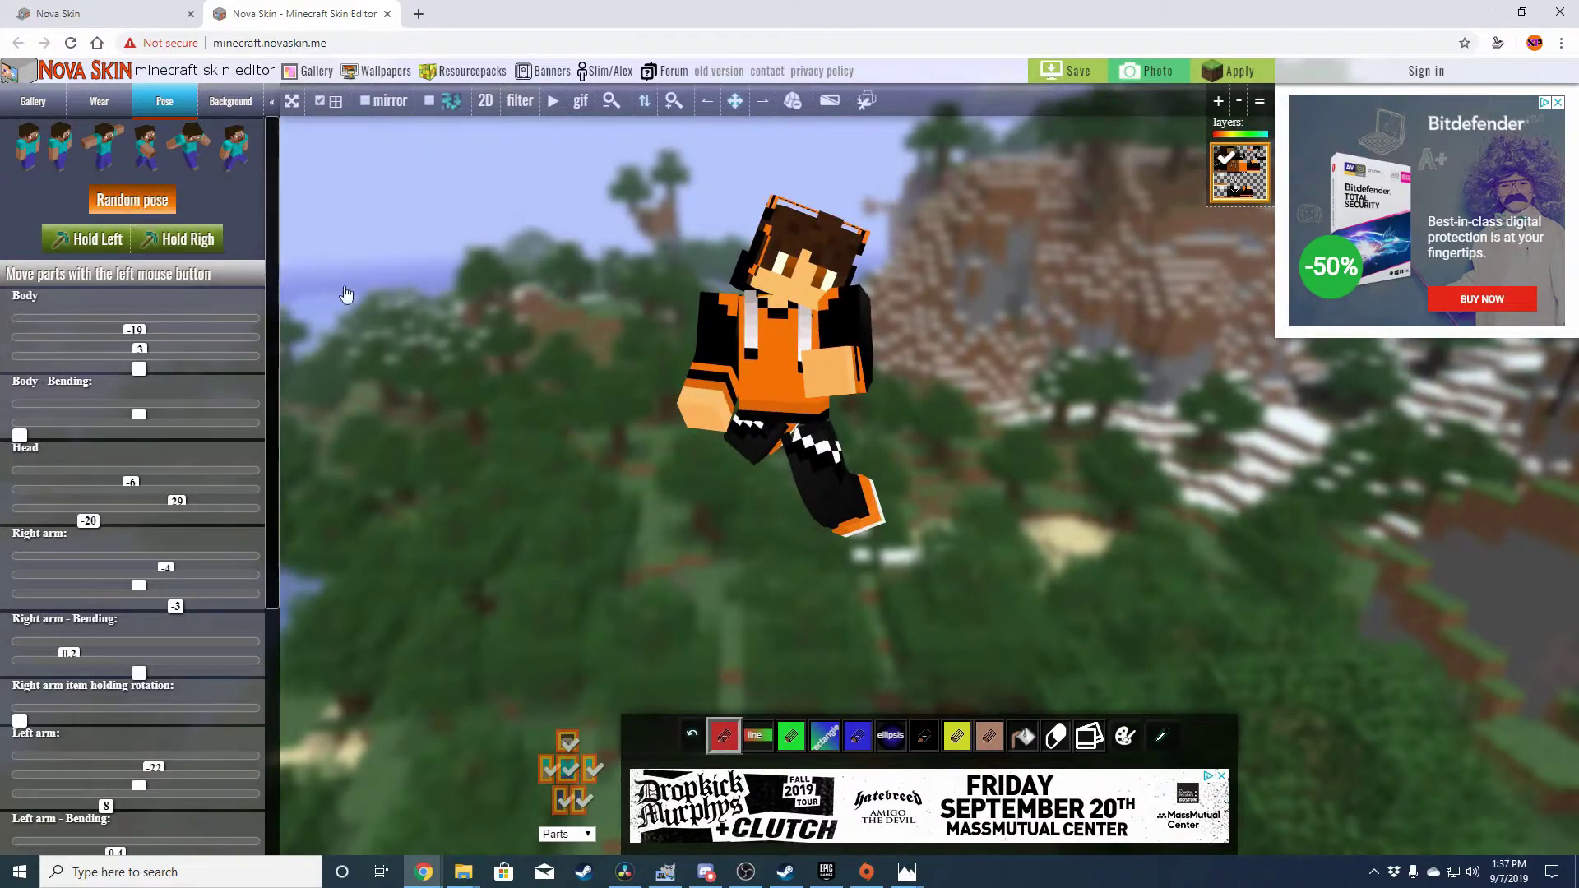
pyautogui.click(134, 205)
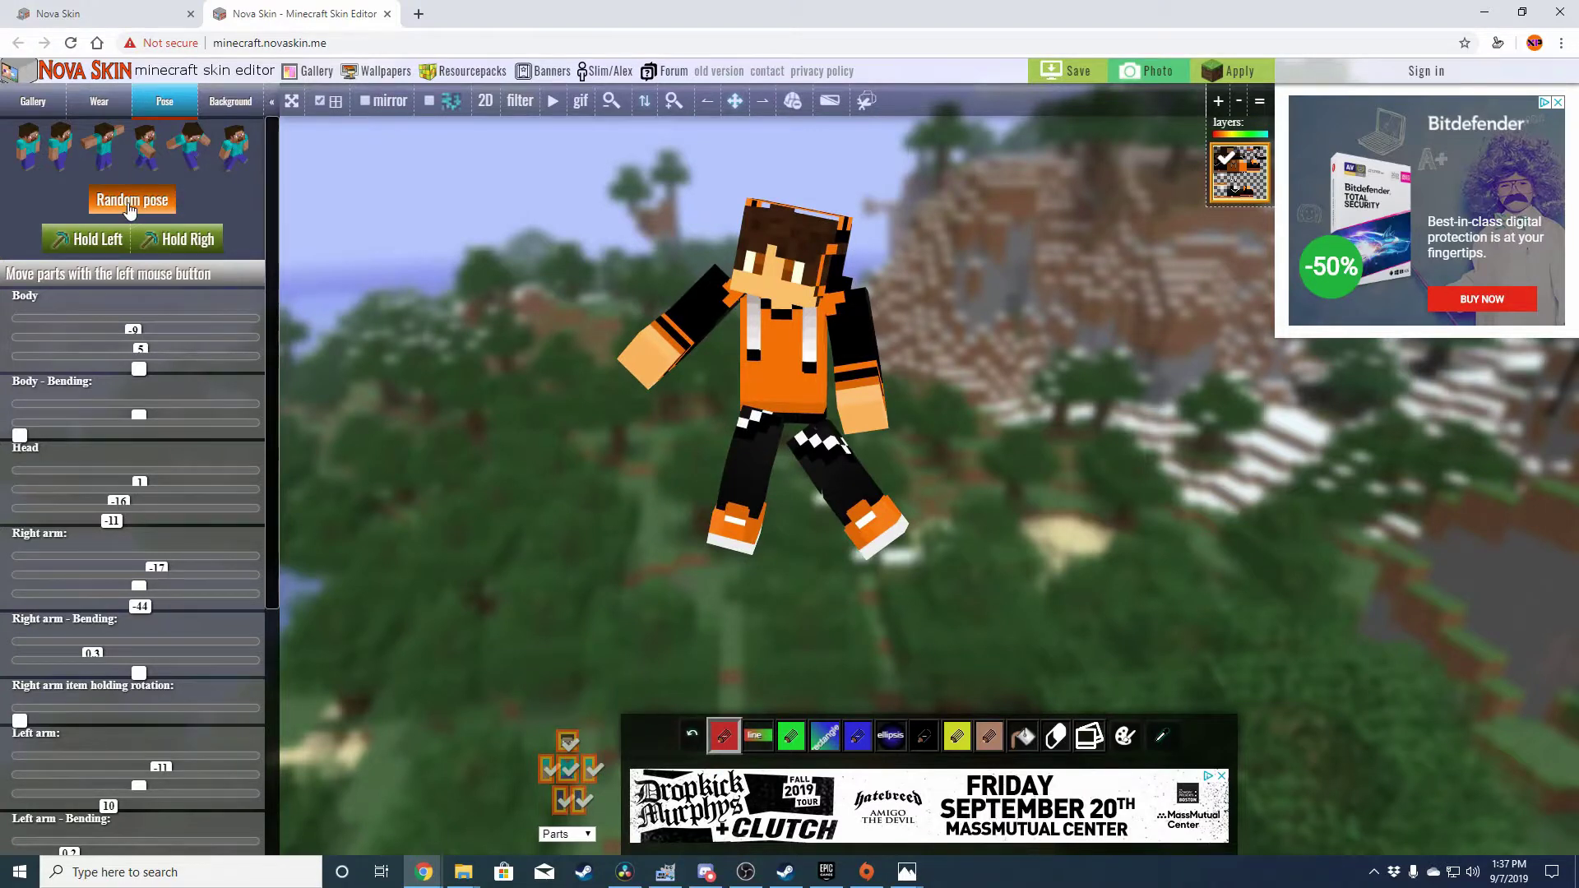
pyautogui.click(130, 205)
pyautogui.click(130, 204)
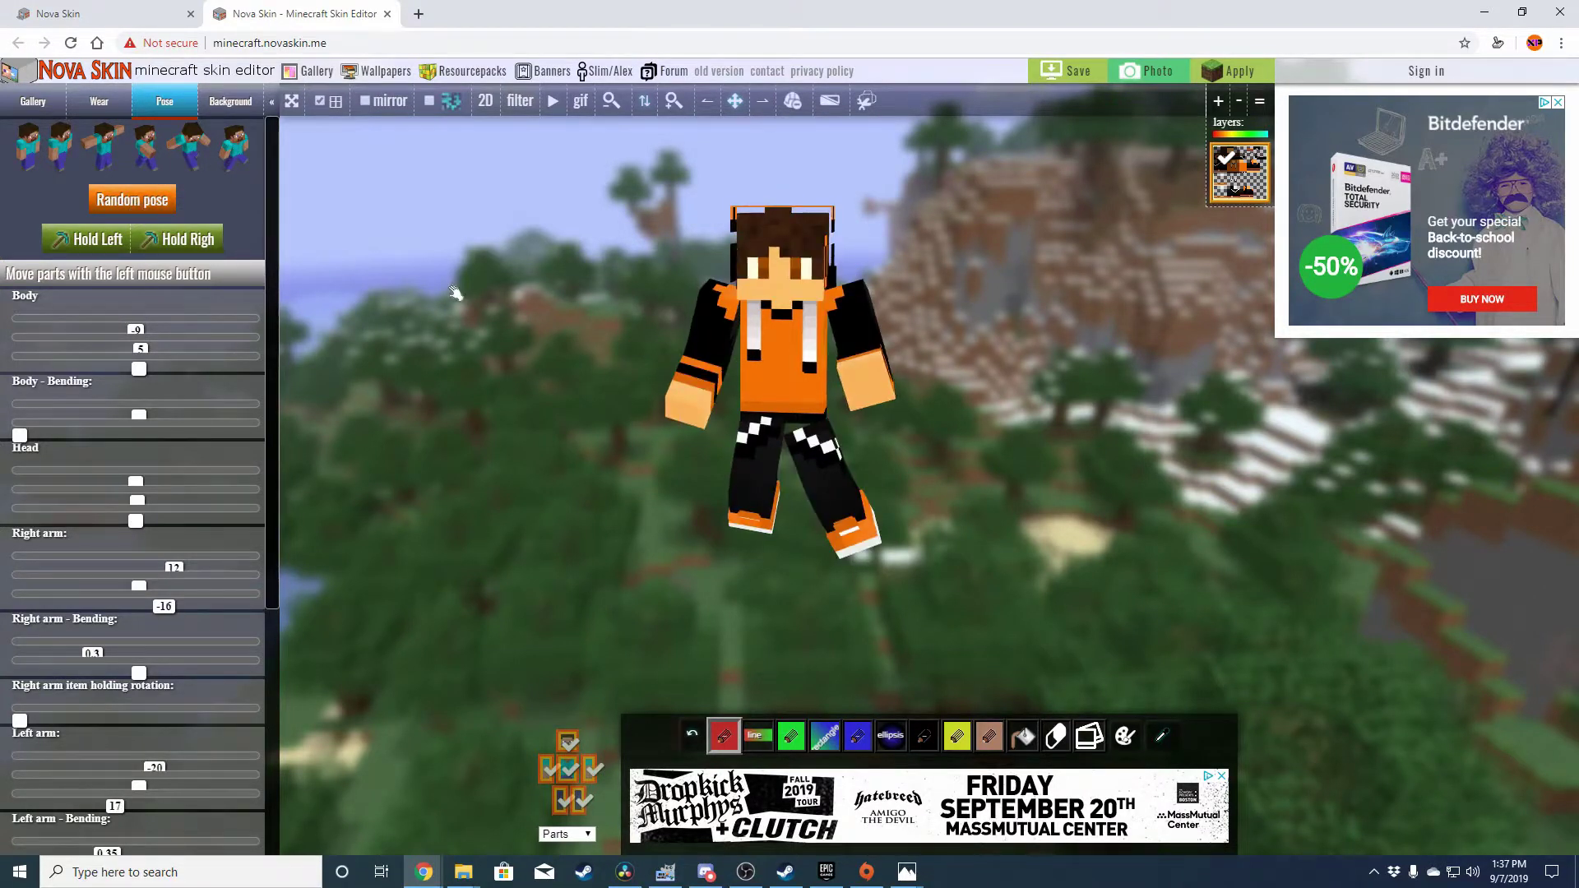
pyautogui.moveTo(455, 292); pyautogui.dragTo(500, 296)
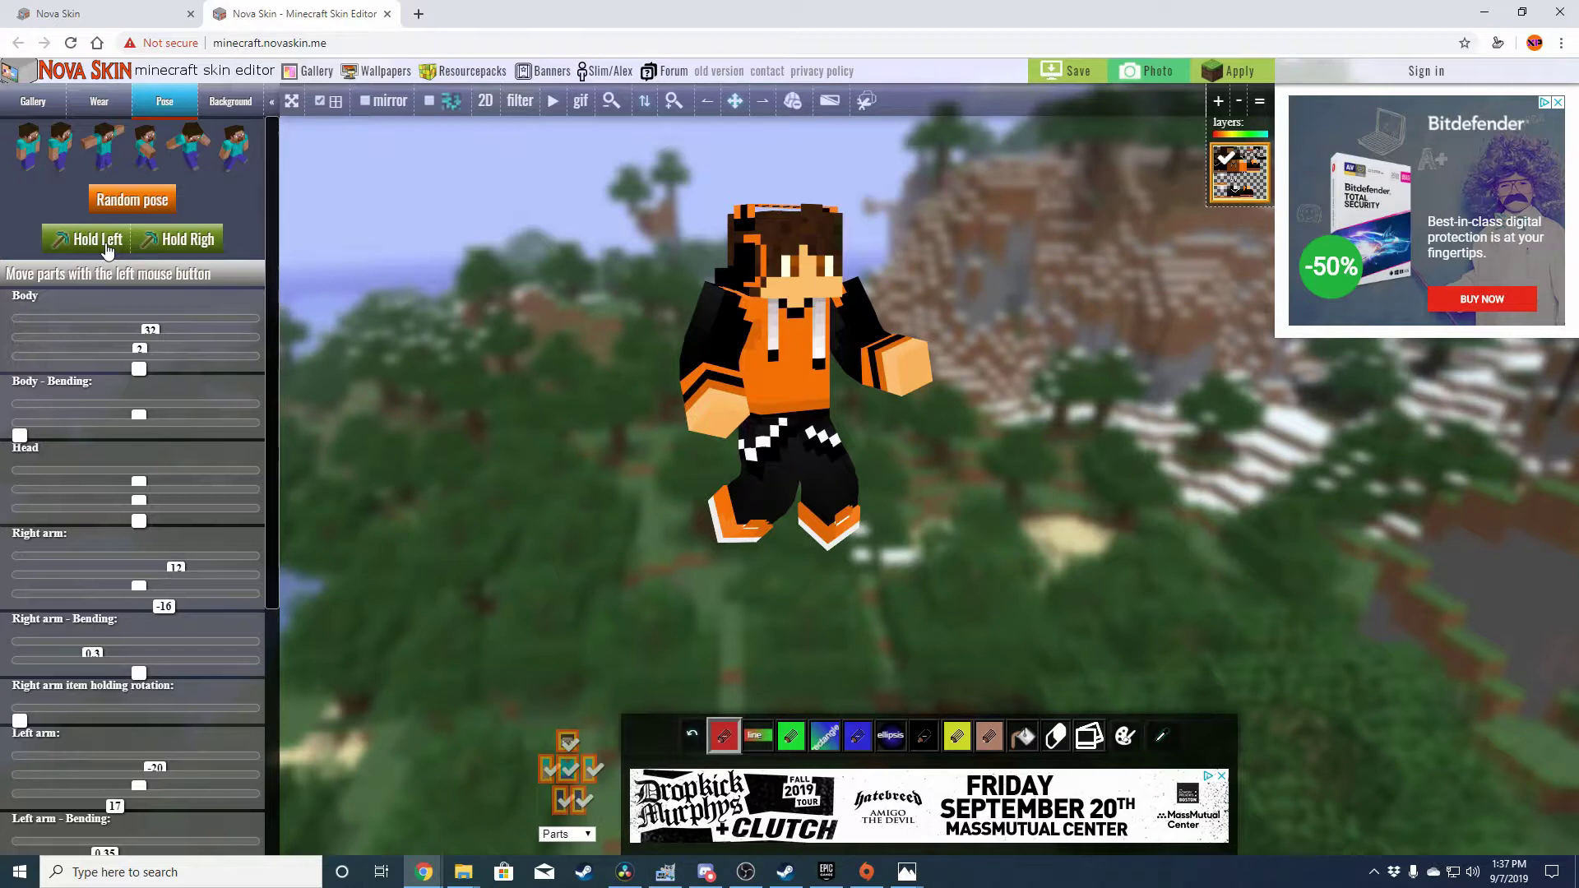
# Try a cookie and a diamond sword as the item in the character's left hand, and clear the held item.
pyautogui.click(97, 240)
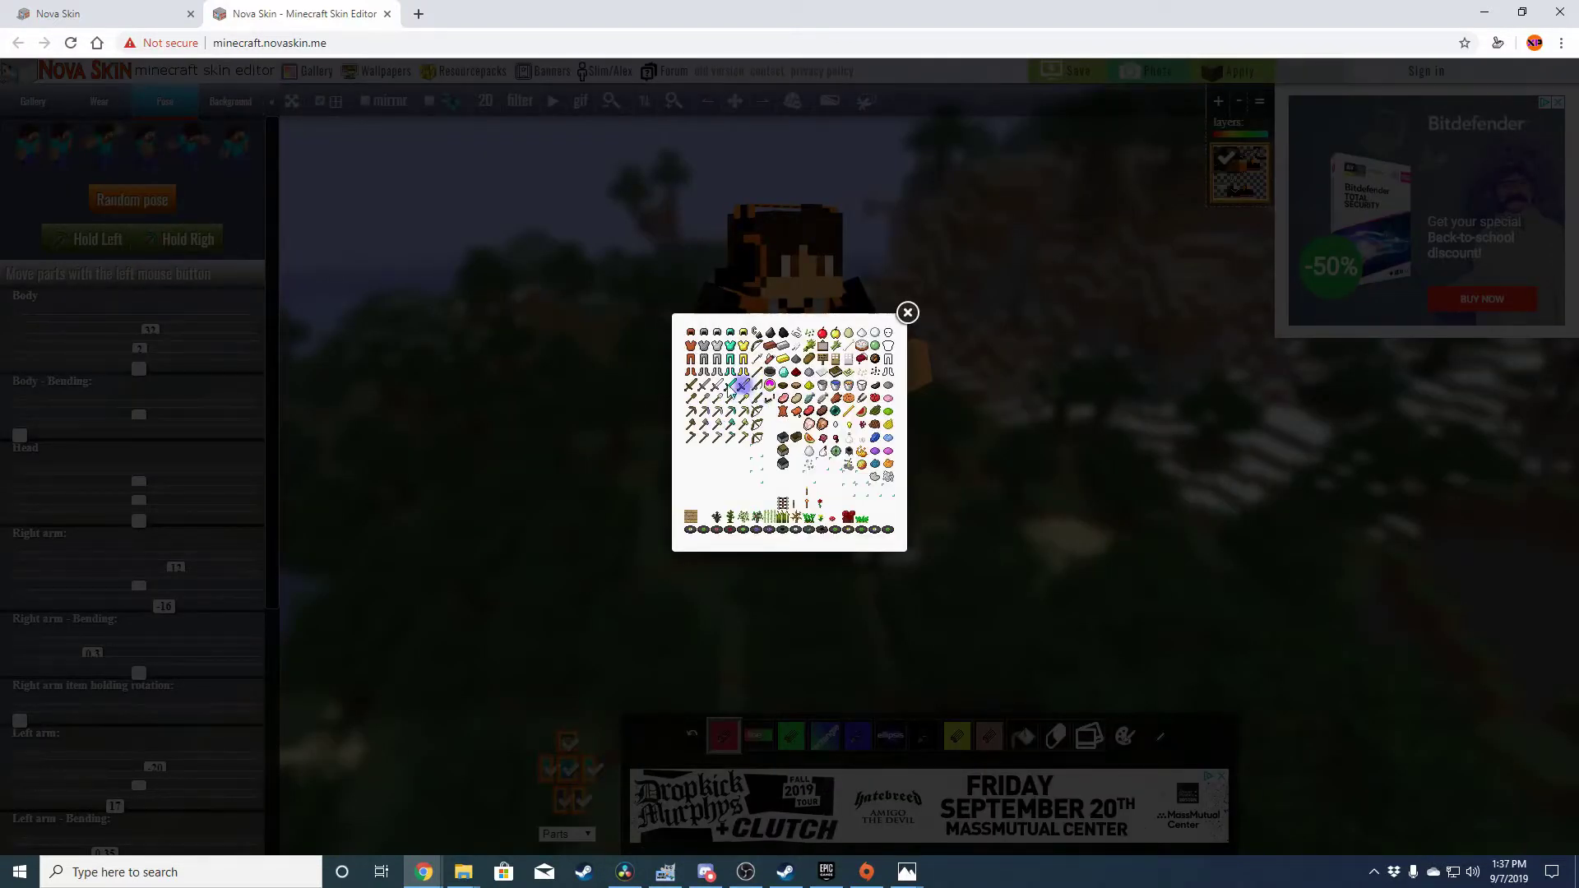
pyautogui.click(847, 399)
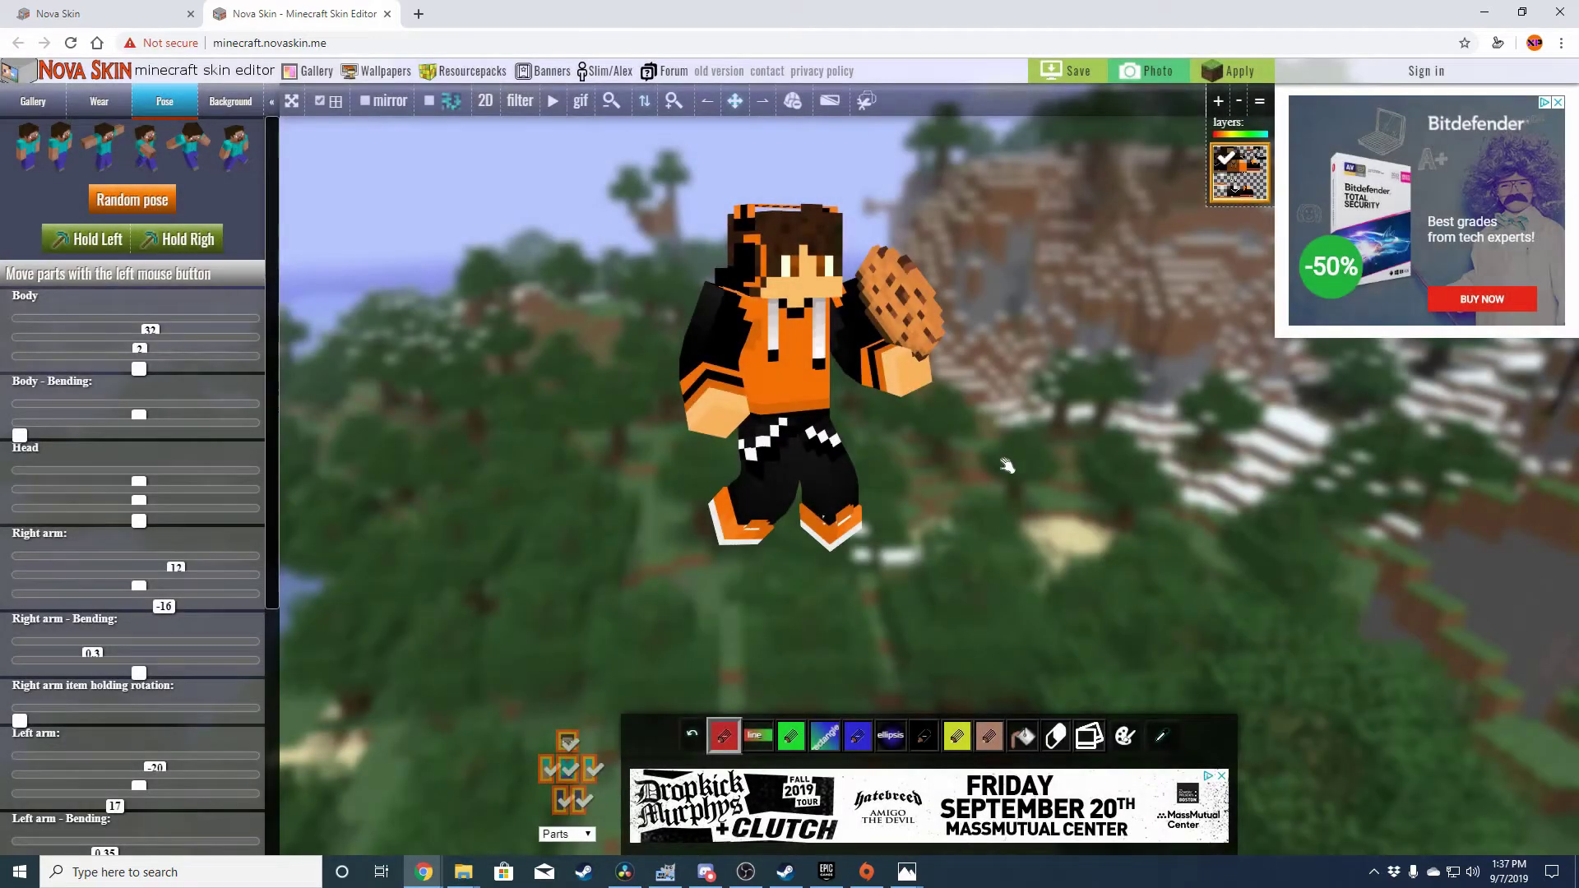
pyautogui.click(97, 241)
pyautogui.click(729, 384)
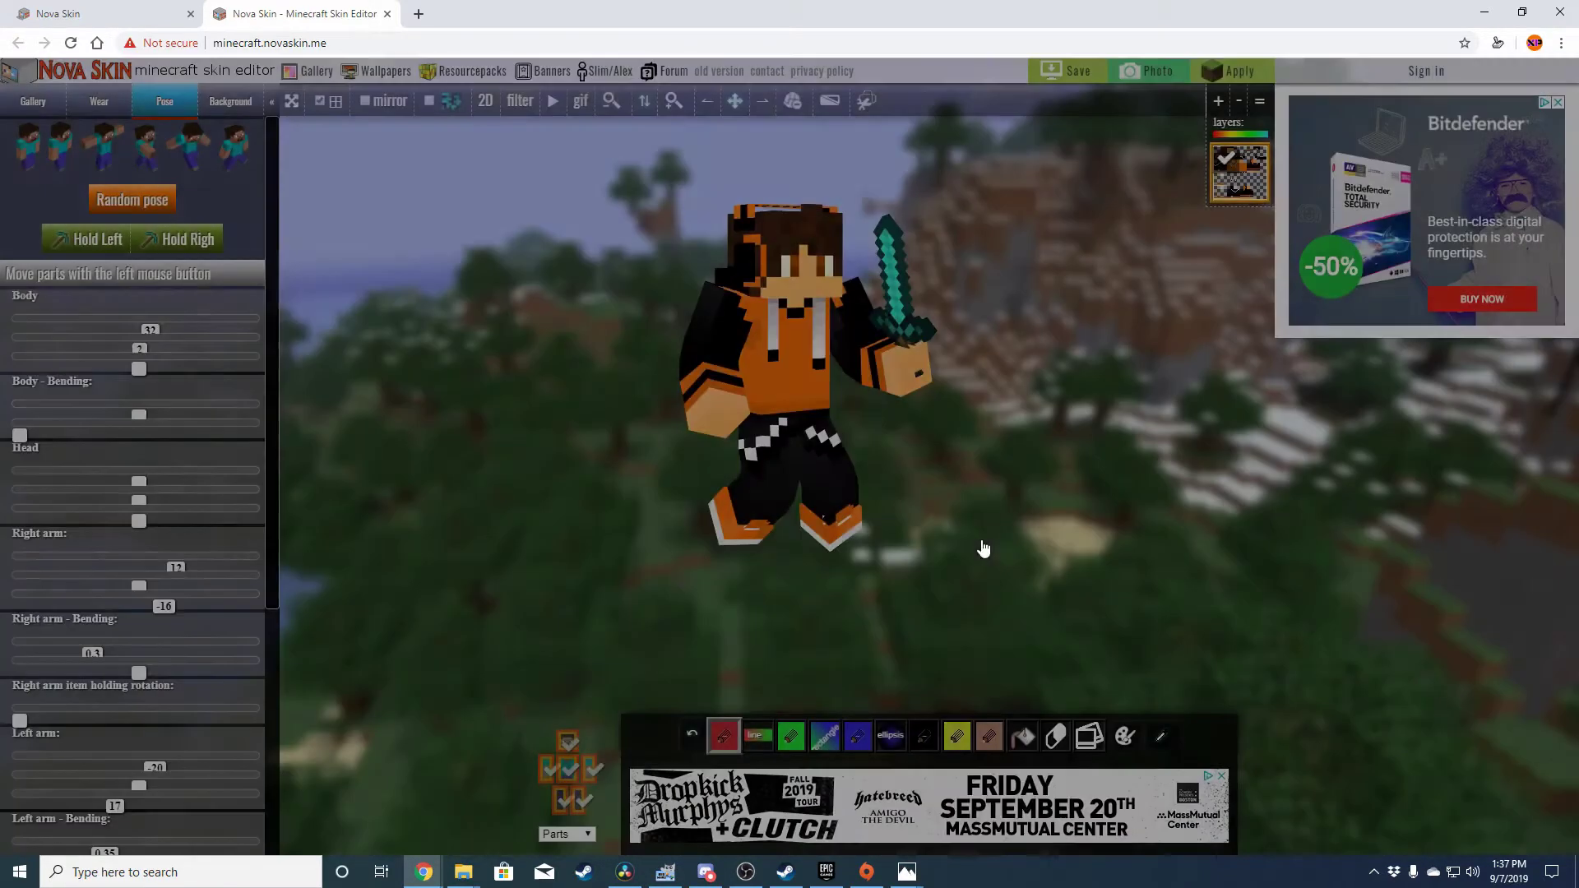
pyautogui.click(111, 240)
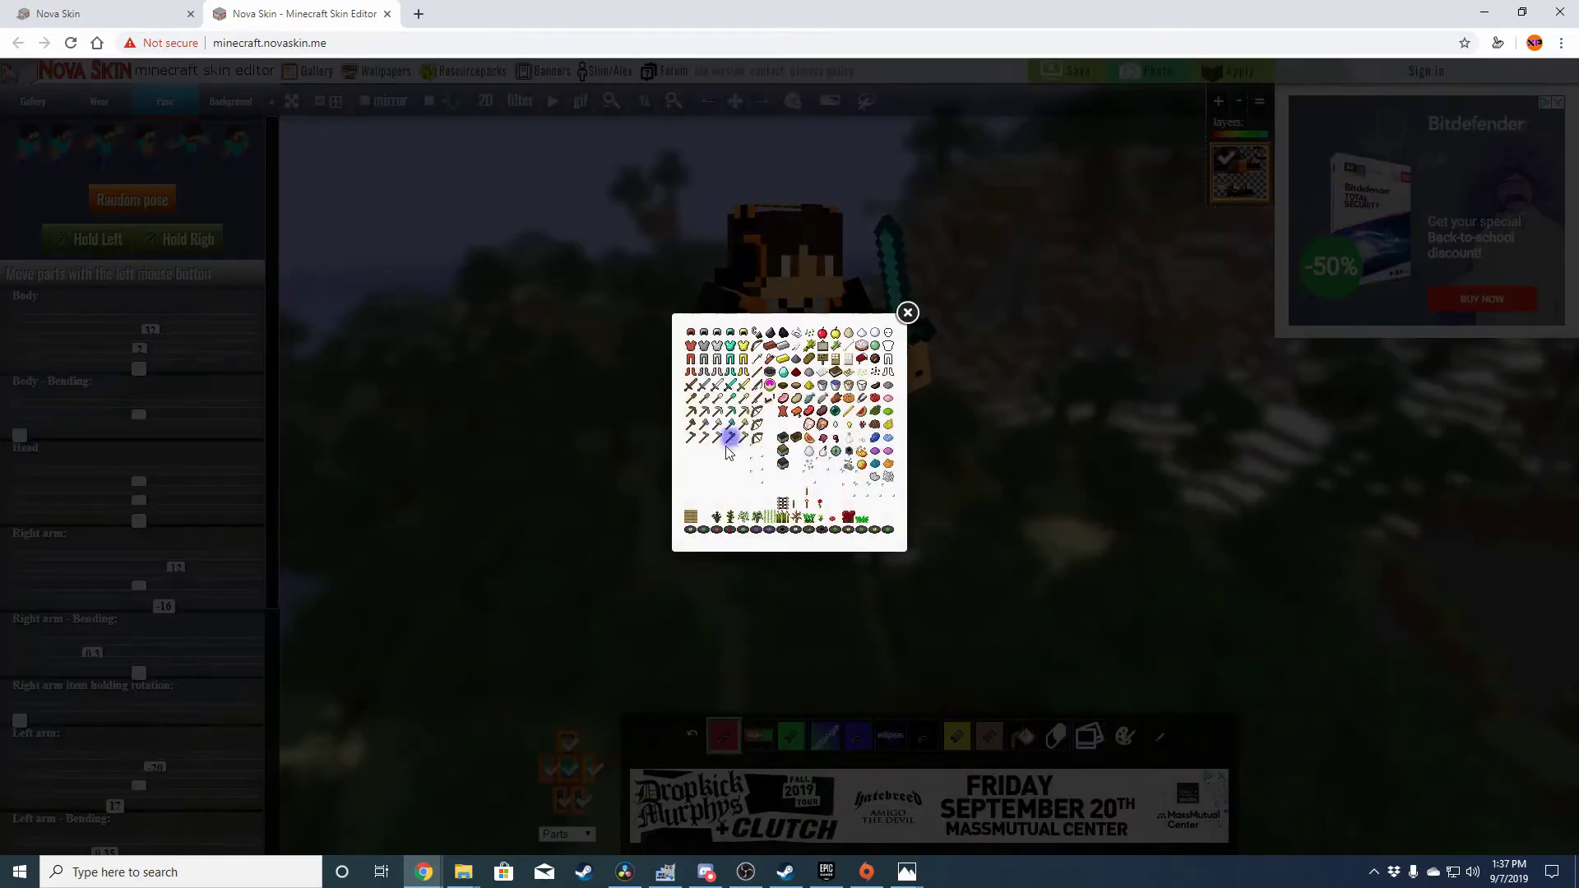
pyautogui.click(717, 452)
# Try a bow in the character's right hand and remove it again.
pyautogui.click(135, 239)
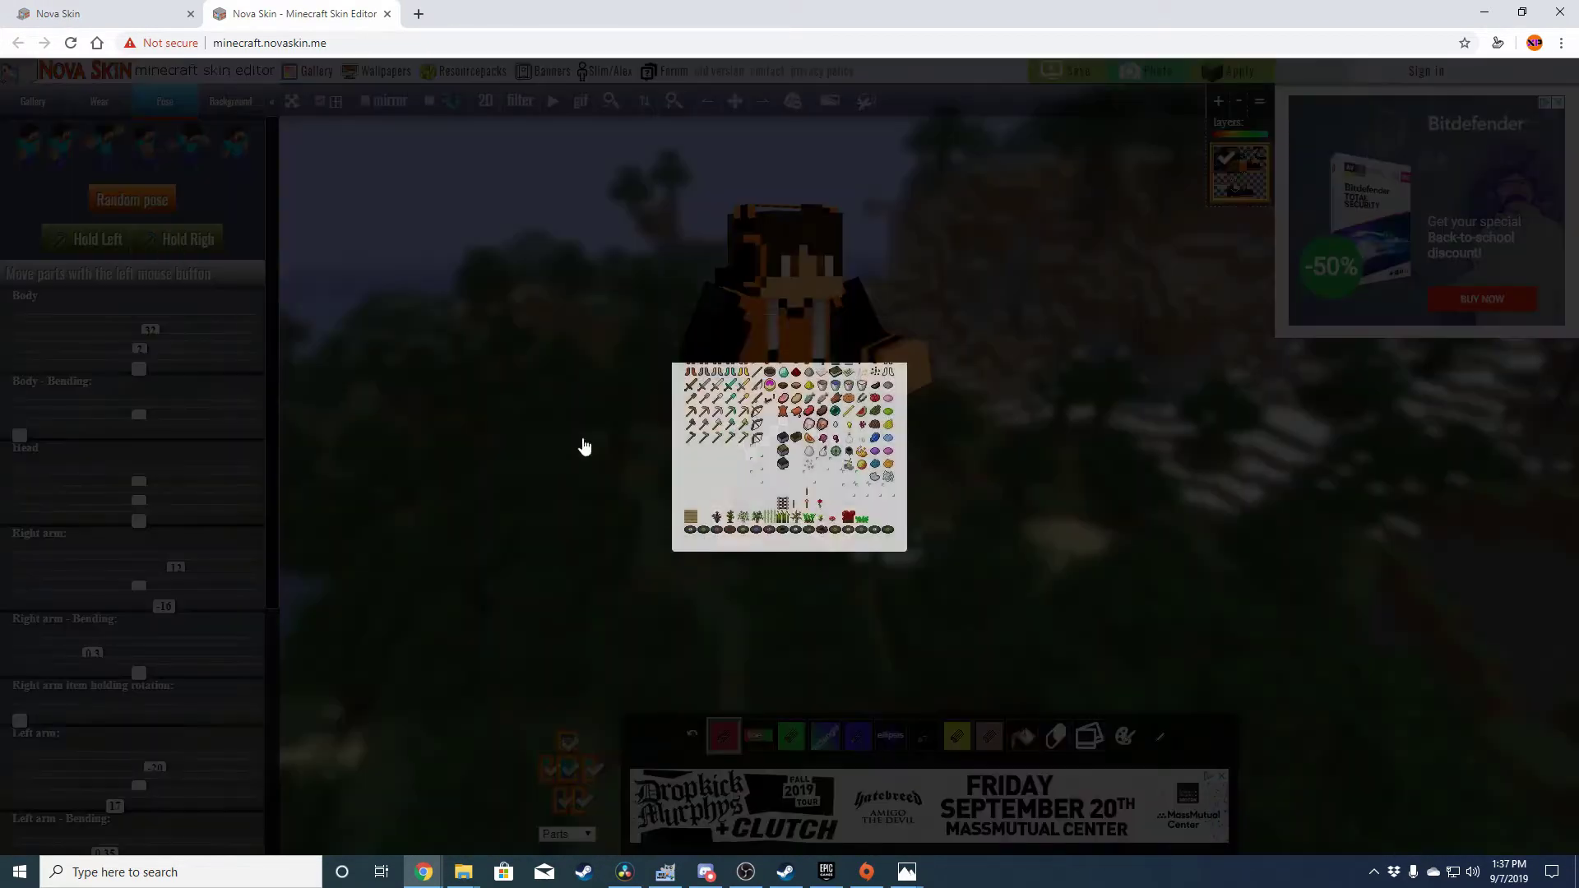
pyautogui.click(745, 415)
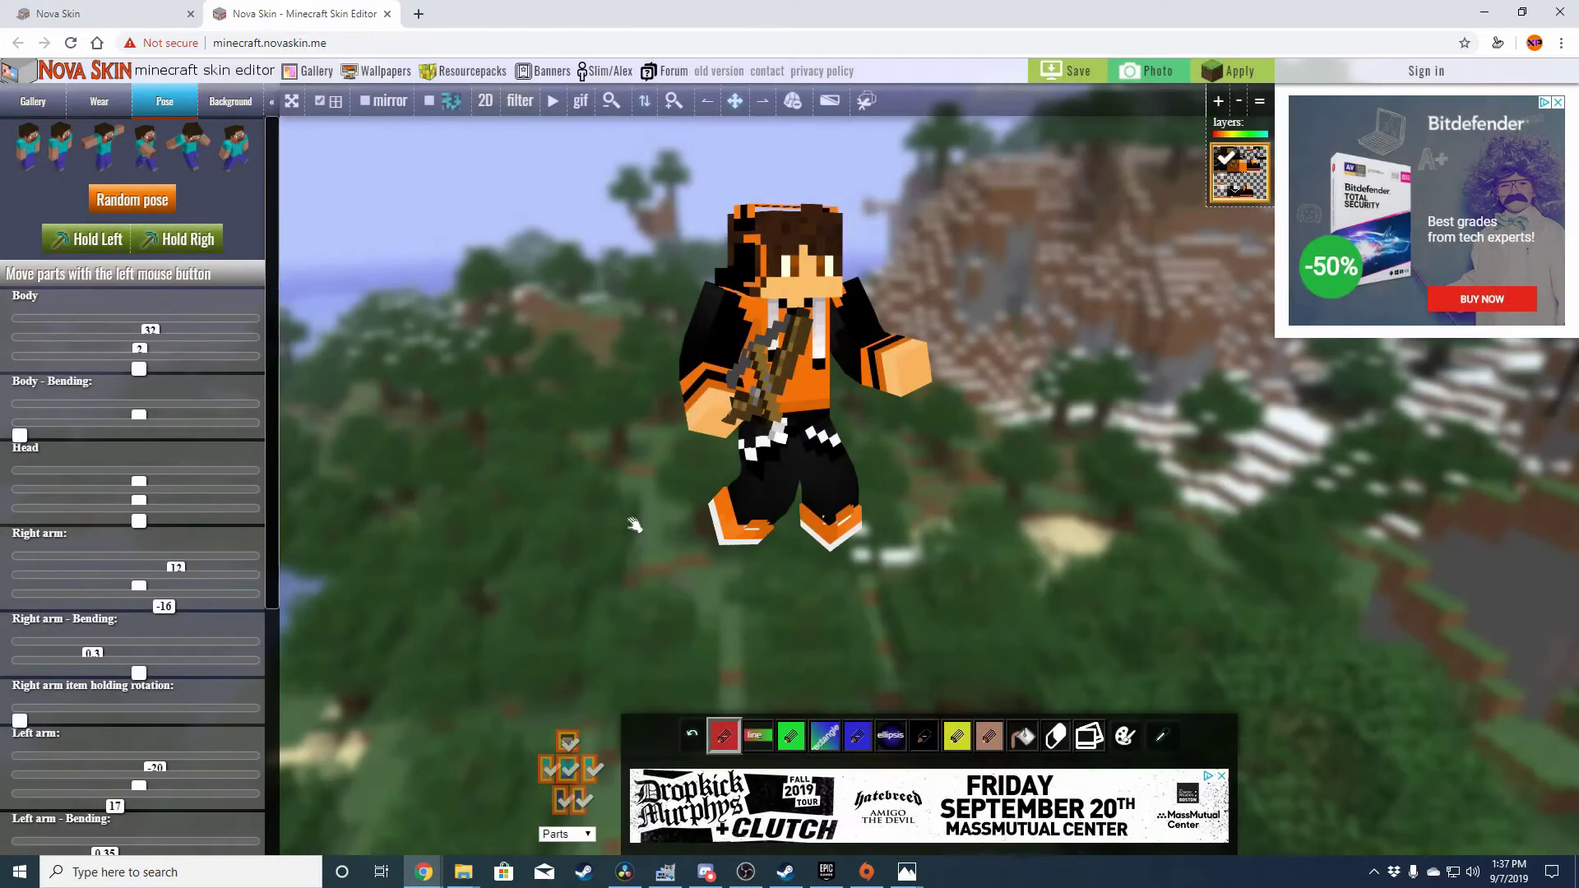
pyautogui.click(160, 240)
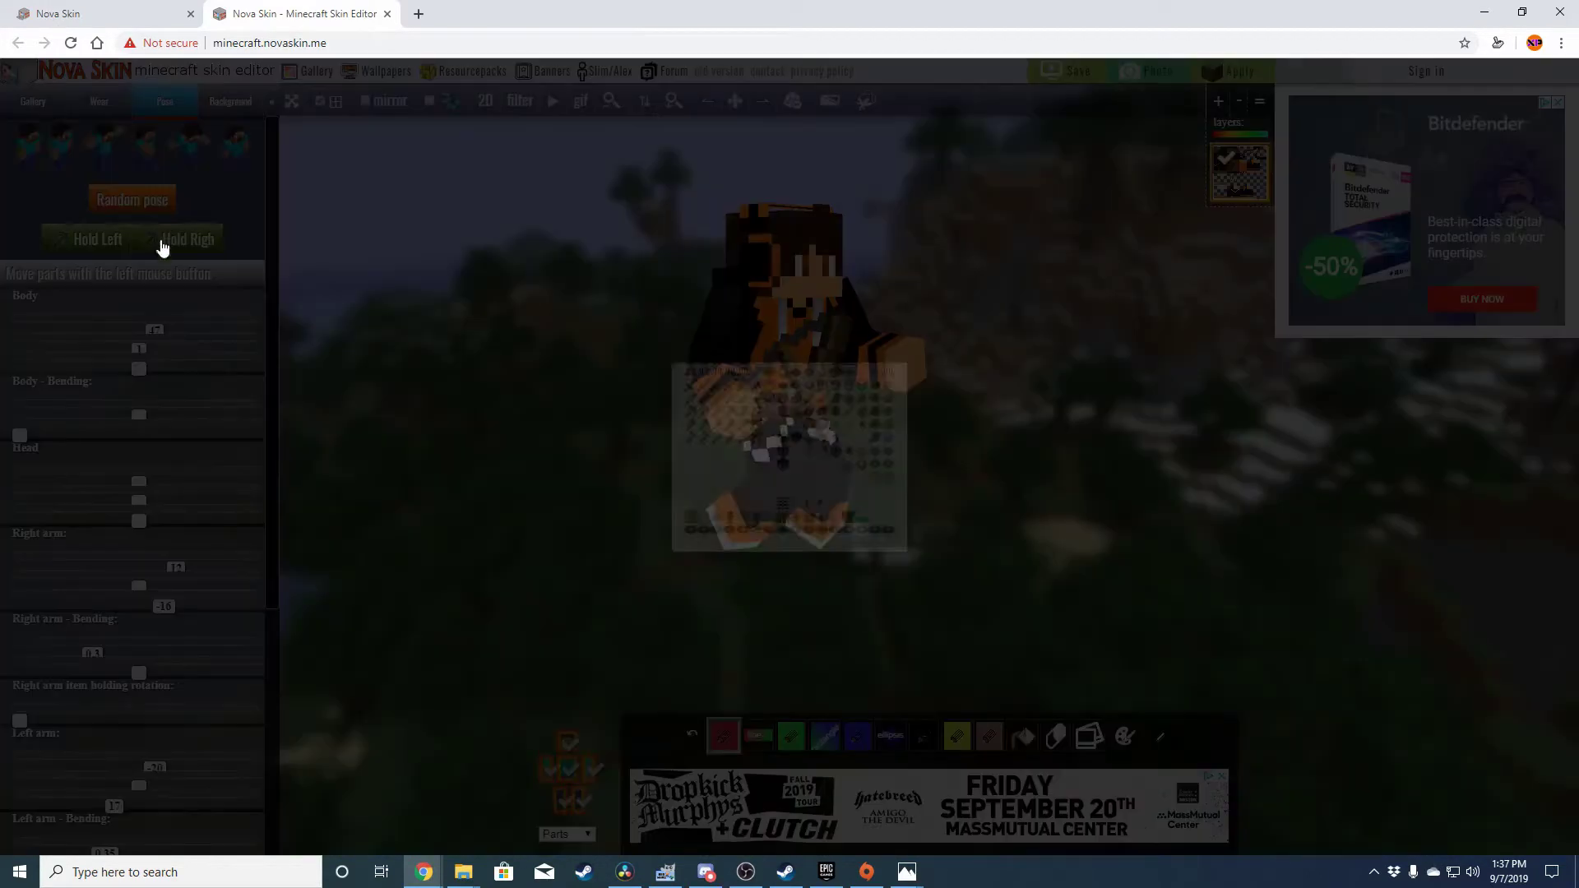
pyautogui.click(156, 310)
# Put a cookie in the character's left hand and render a photo of the pose.
pyautogui.click(131, 240)
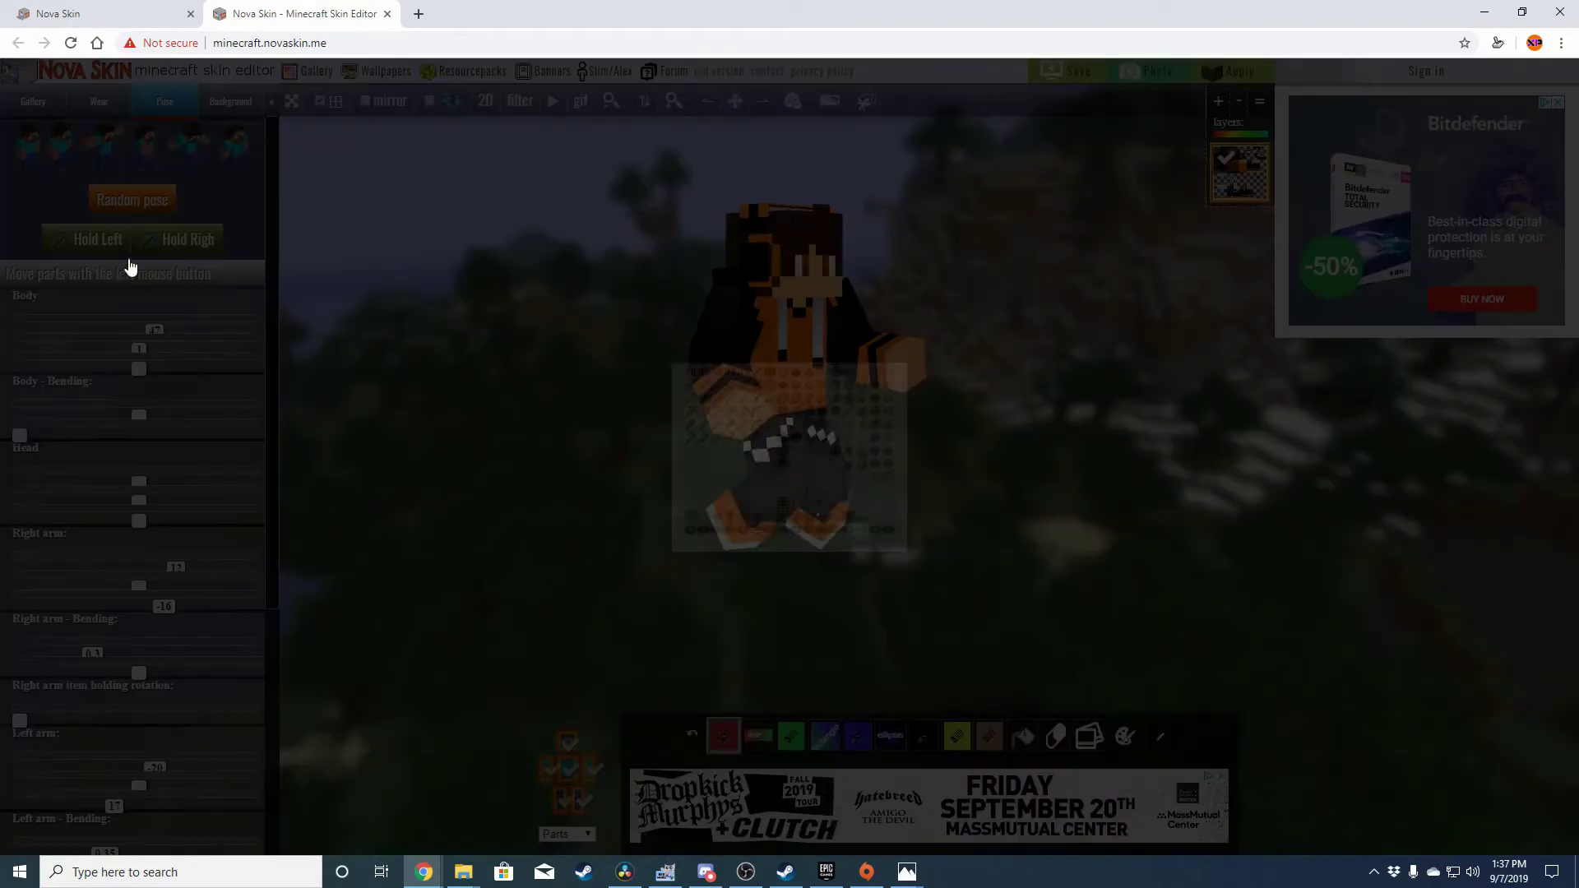
pyautogui.click(846, 399)
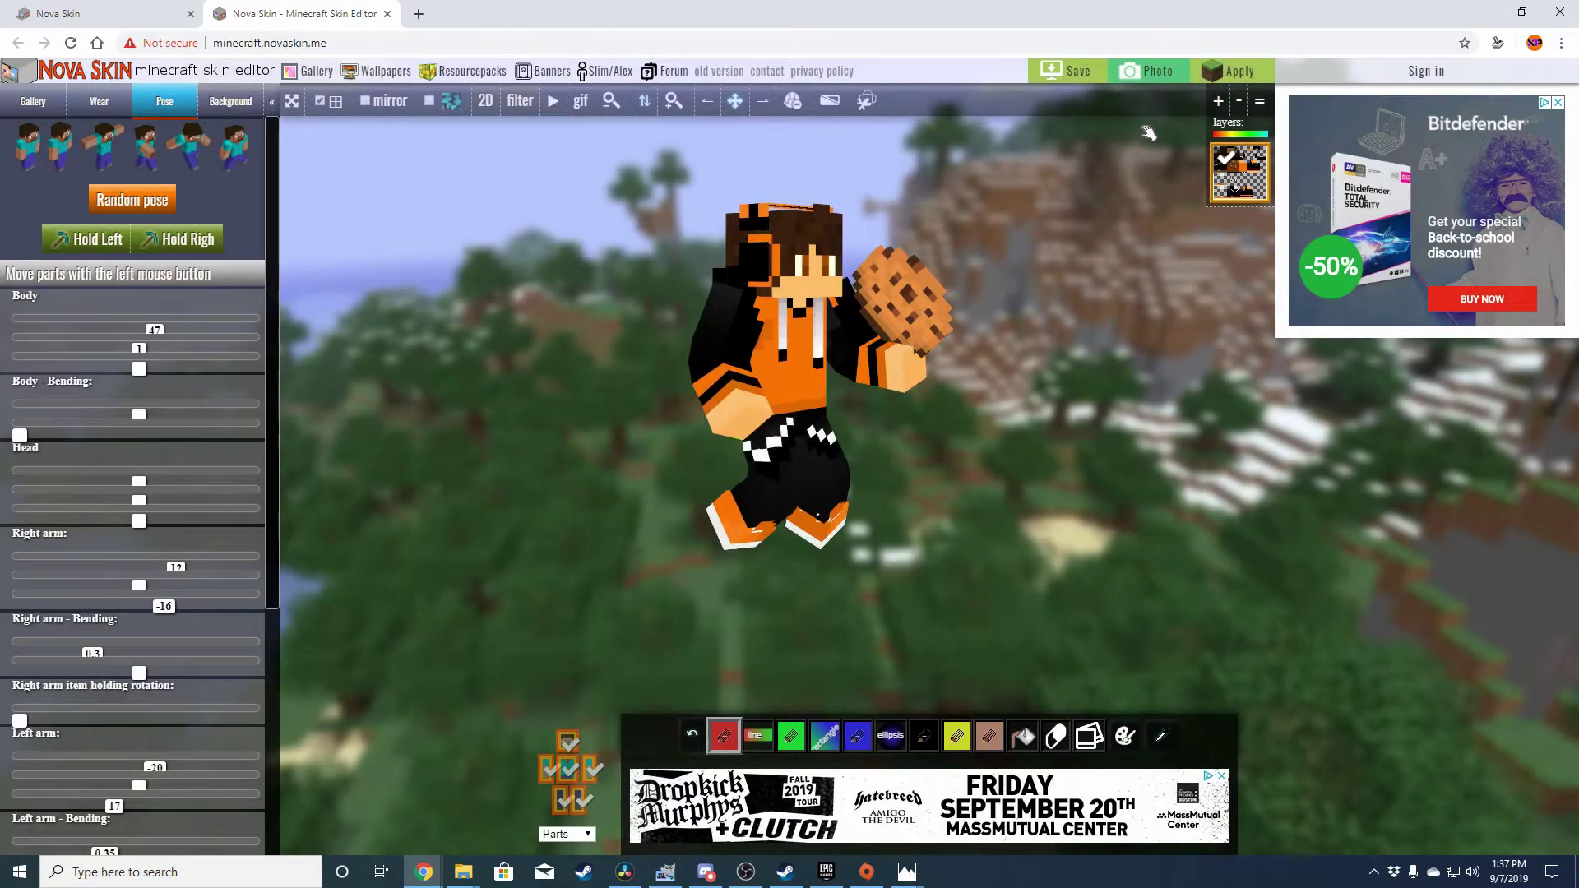
pyautogui.click(1160, 73)
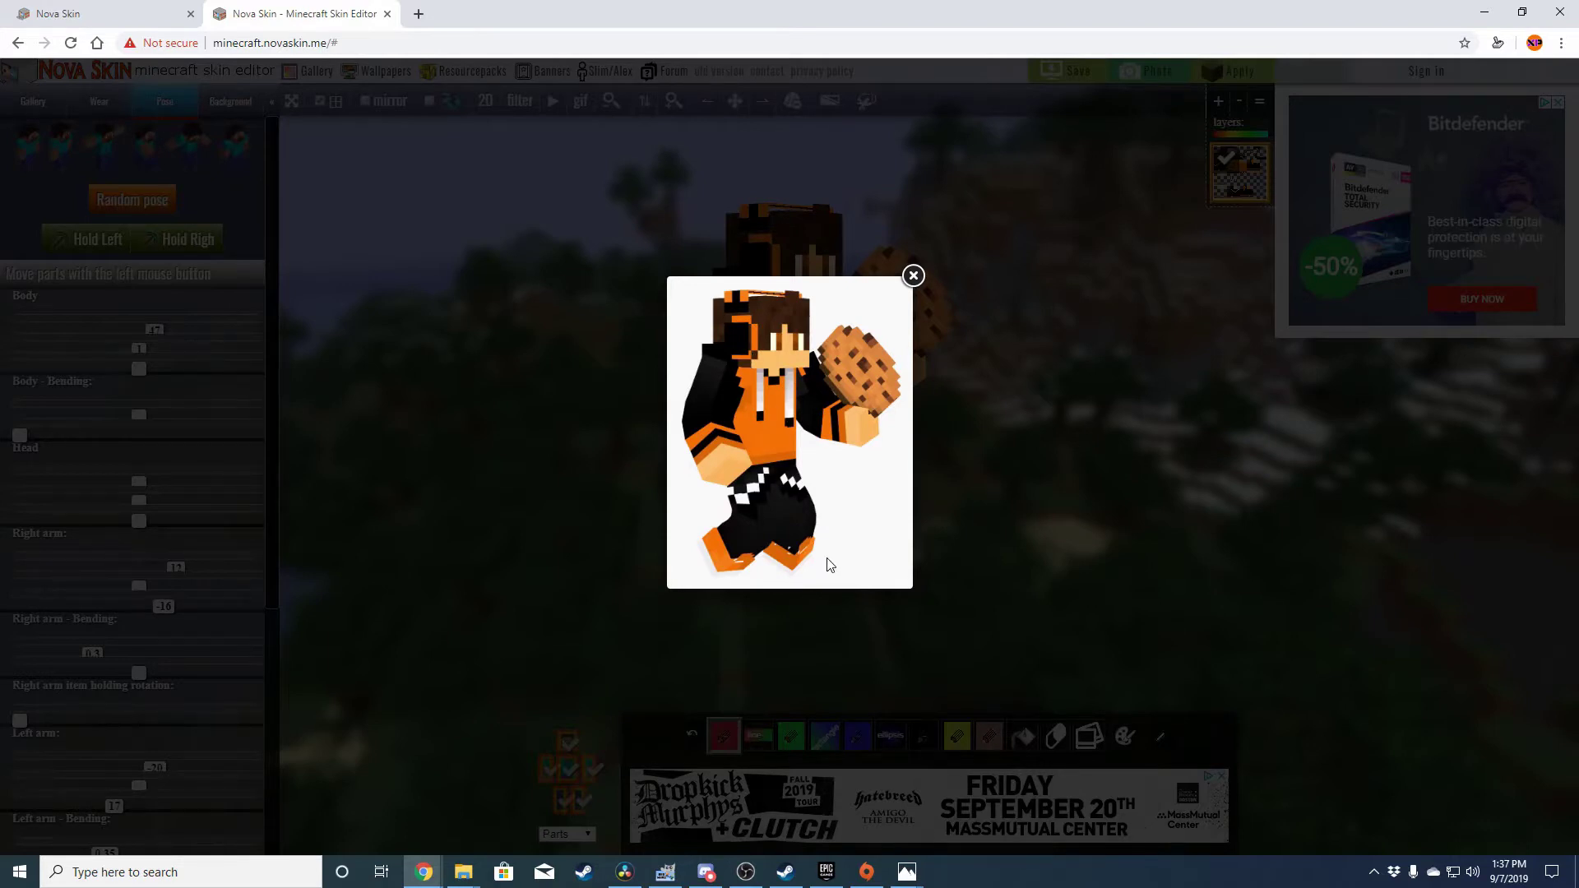
# Open the save dialog for the rendered character image, cancel it without saving and close the photo preview.
pyautogui.rightClick(765, 426)
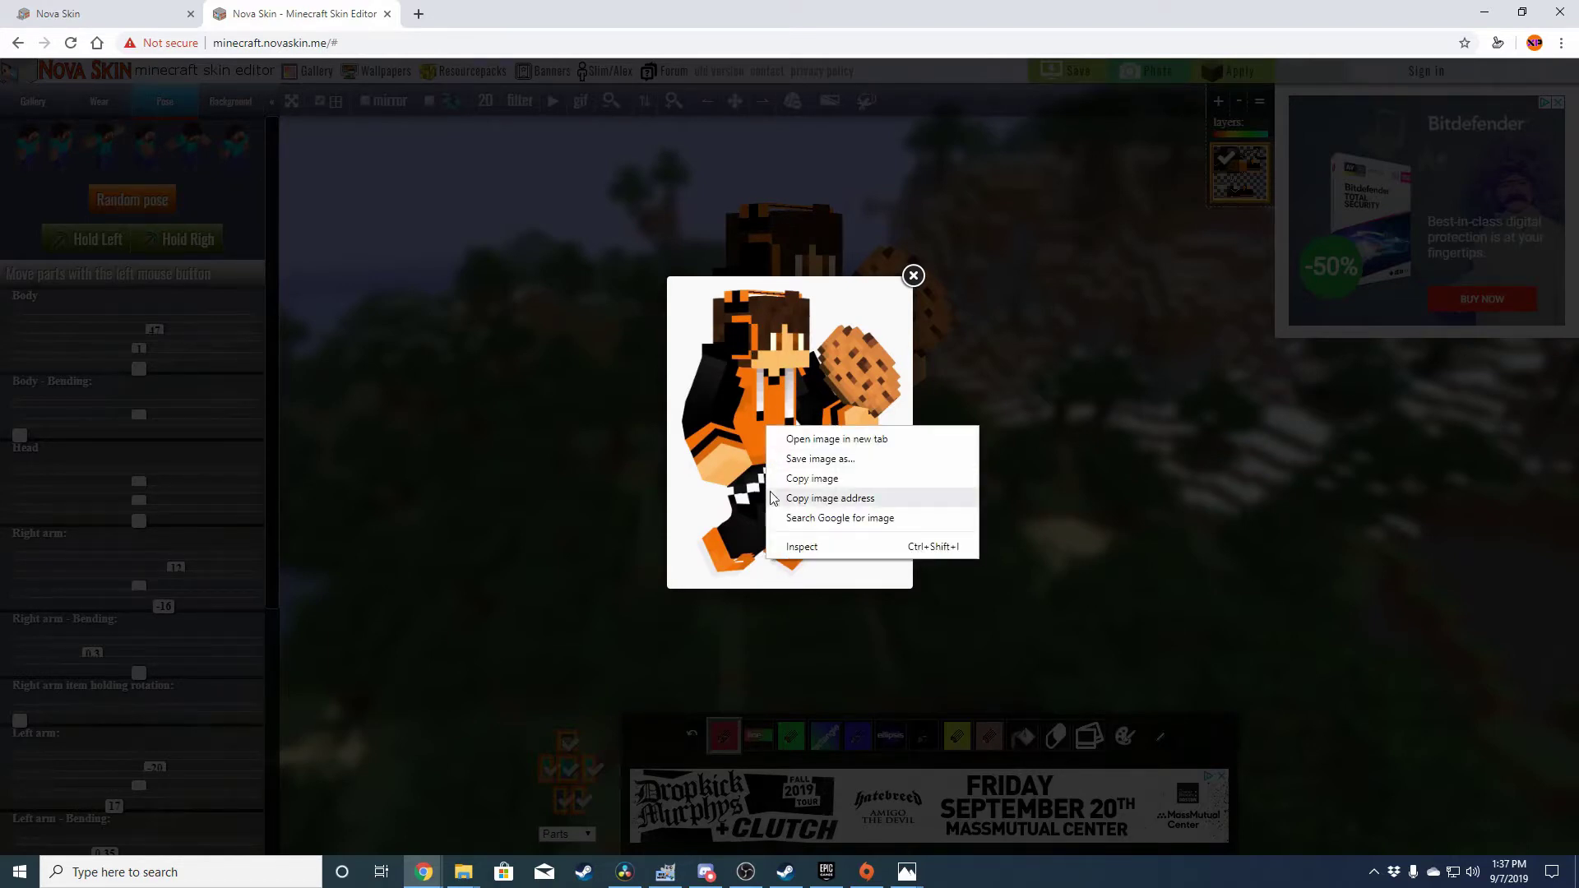
pyautogui.click(841, 458)
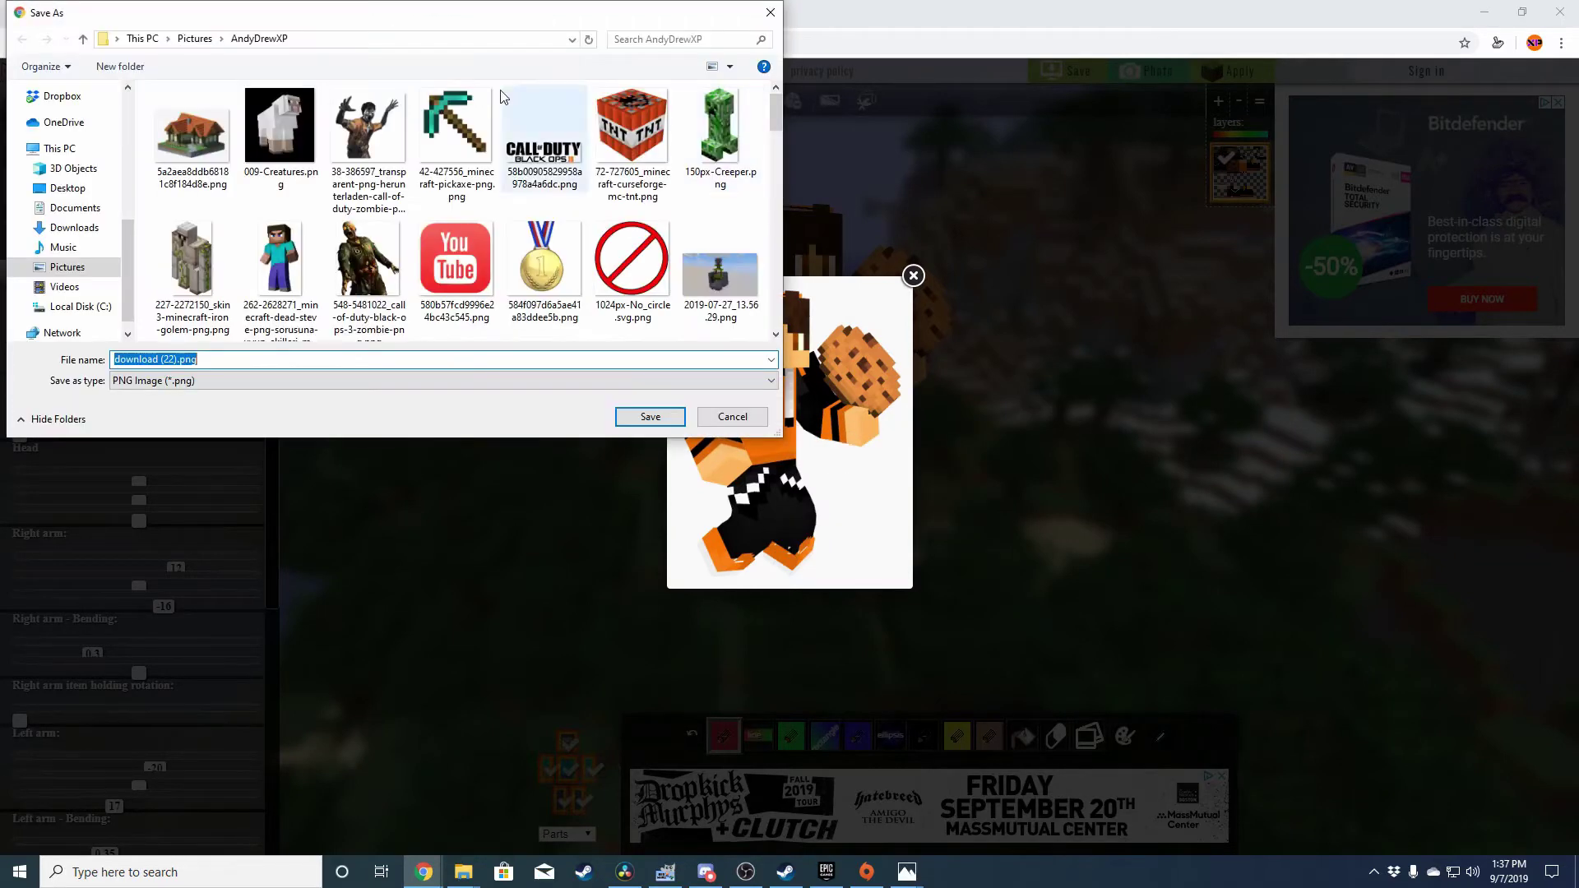
pyautogui.click(770, 13)
pyautogui.click(913, 276)
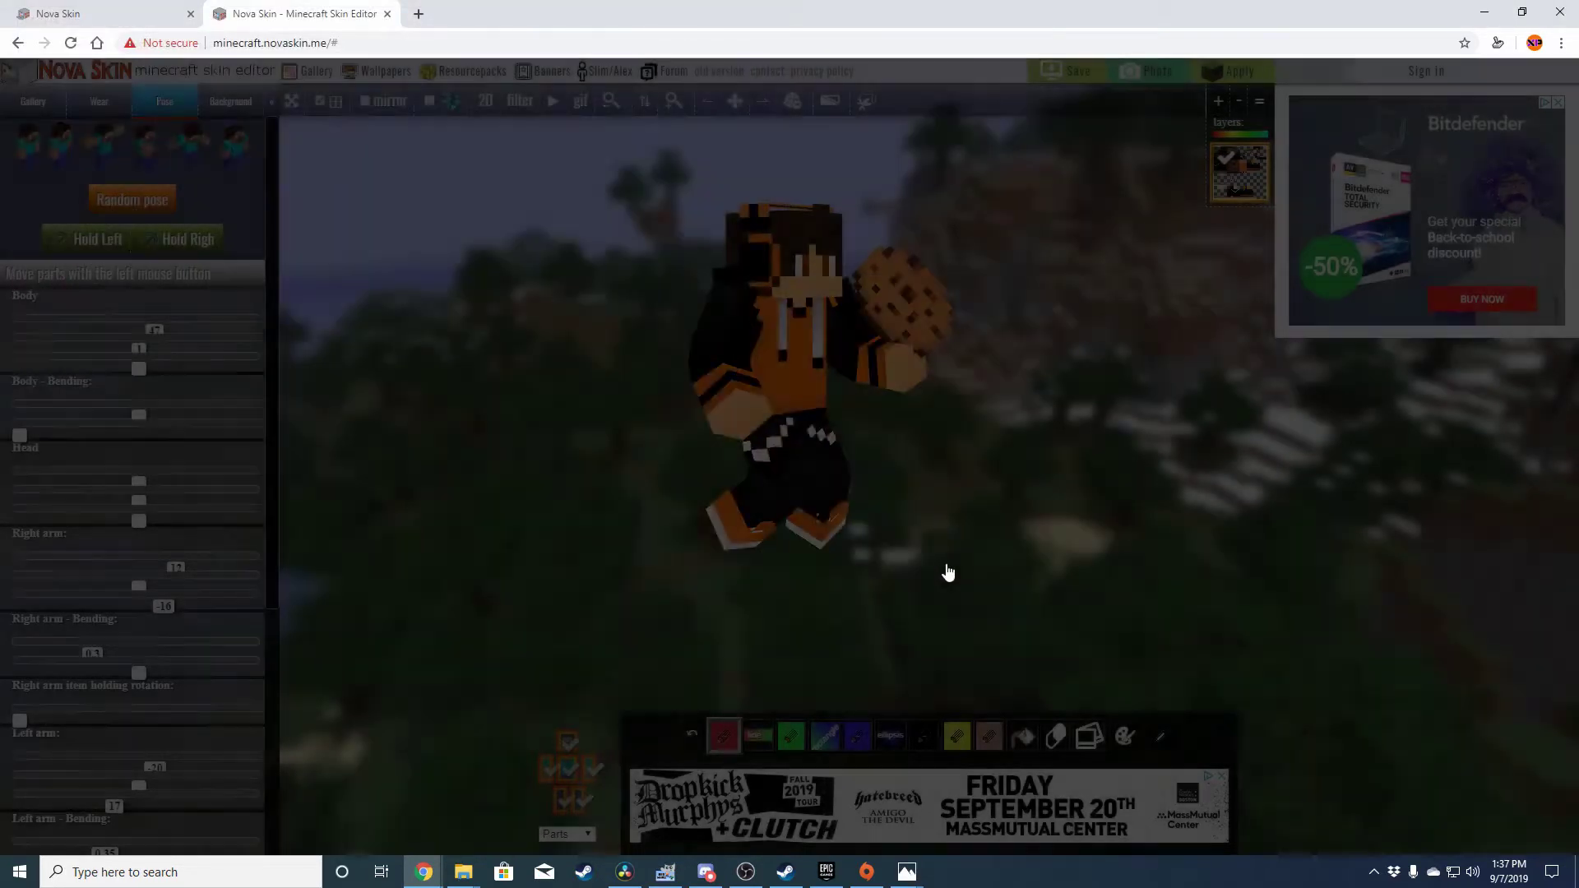
pyautogui.moveTo(906, 463)
pyautogui.mouseDown()
pyautogui.moveTo(740, 445)
pyautogui.moveTo(992, 443)
pyautogui.moveTo(894, 476)
pyautogui.mouseUp()
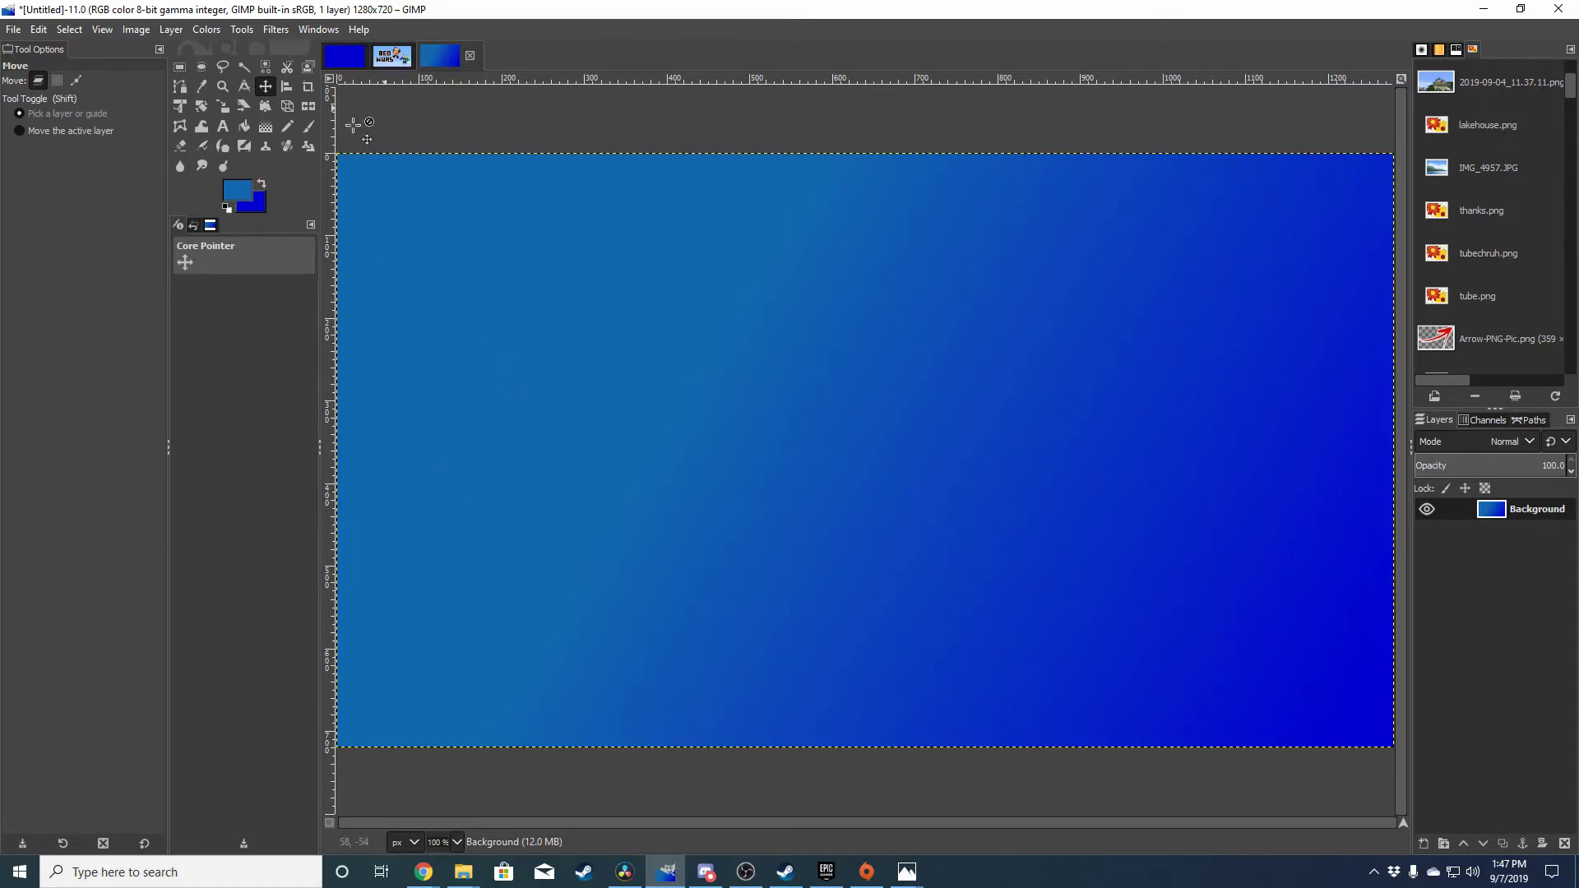
# In GIMP, open download (20).png as a layer over the blue gradient and move the character to the canvas's lower left.
pyautogui.click(14, 31)
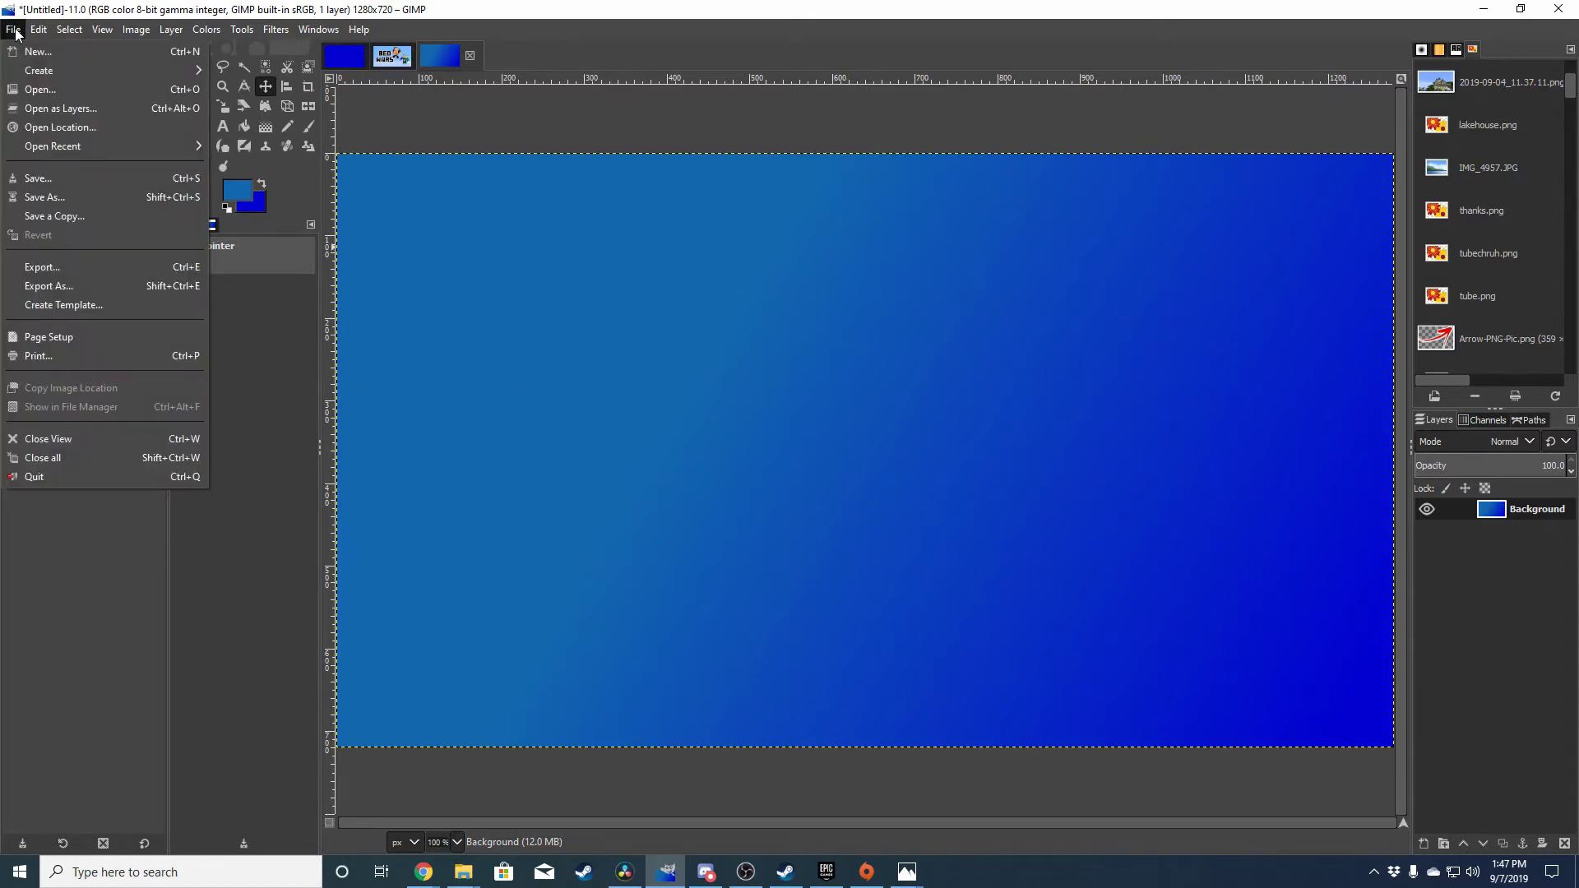
pyautogui.click(61, 109)
pyautogui.click(315, 273)
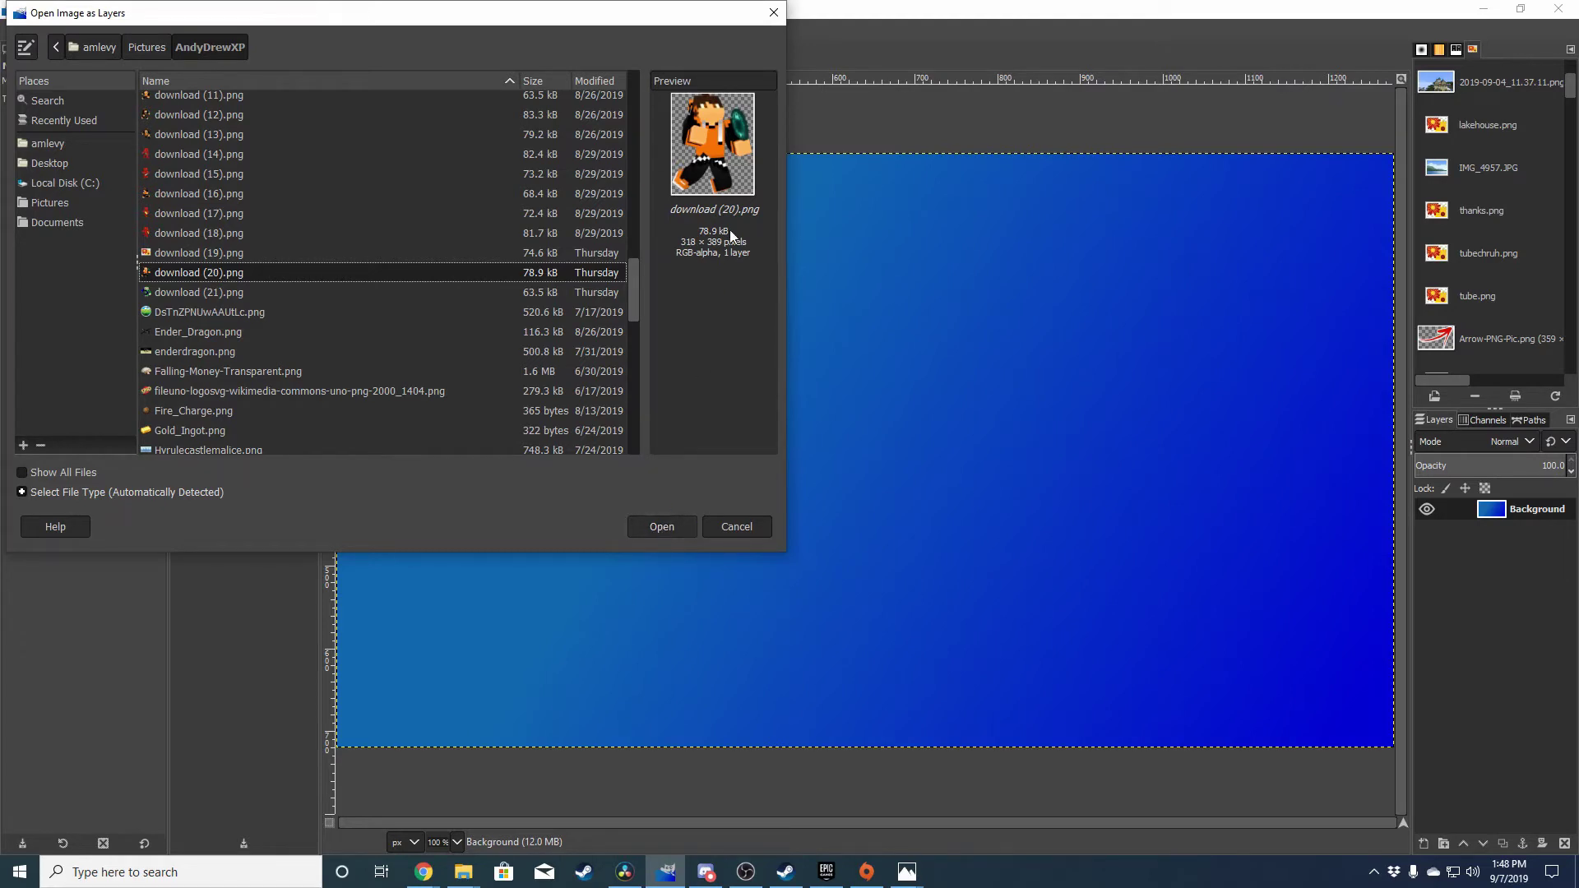
pyautogui.click(689, 527)
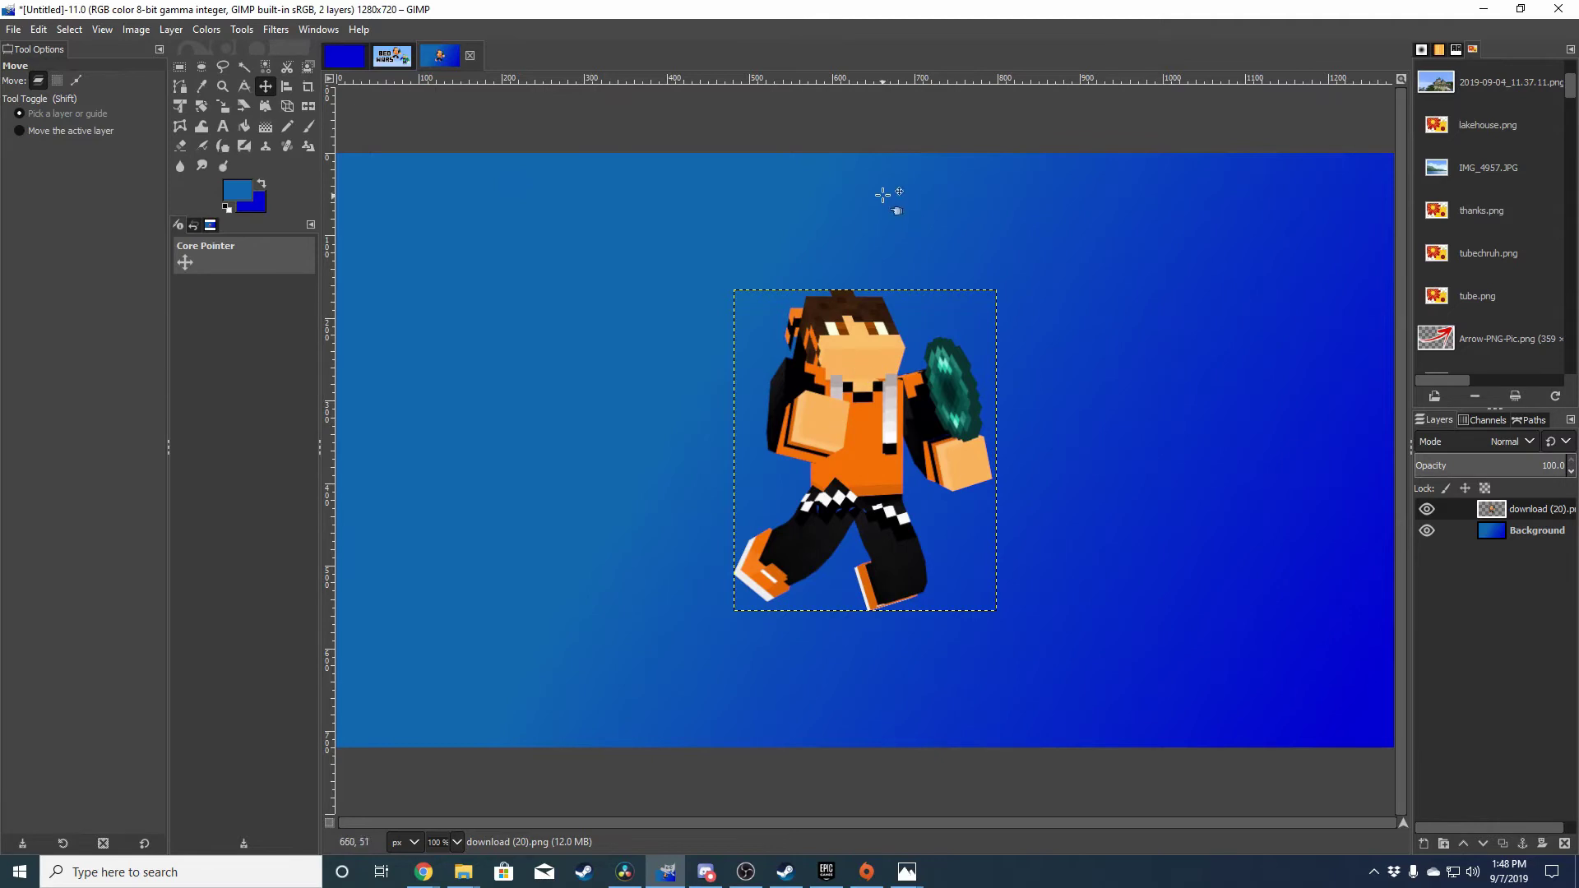
pyautogui.moveTo(807, 417); pyautogui.dragTo(576, 546)
# Add a text layer reading "blah" in the upper middle of the canvas.
pyautogui.click(222, 126)
pyautogui.moveTo(770, 227); pyautogui.dragTo(805, 272)
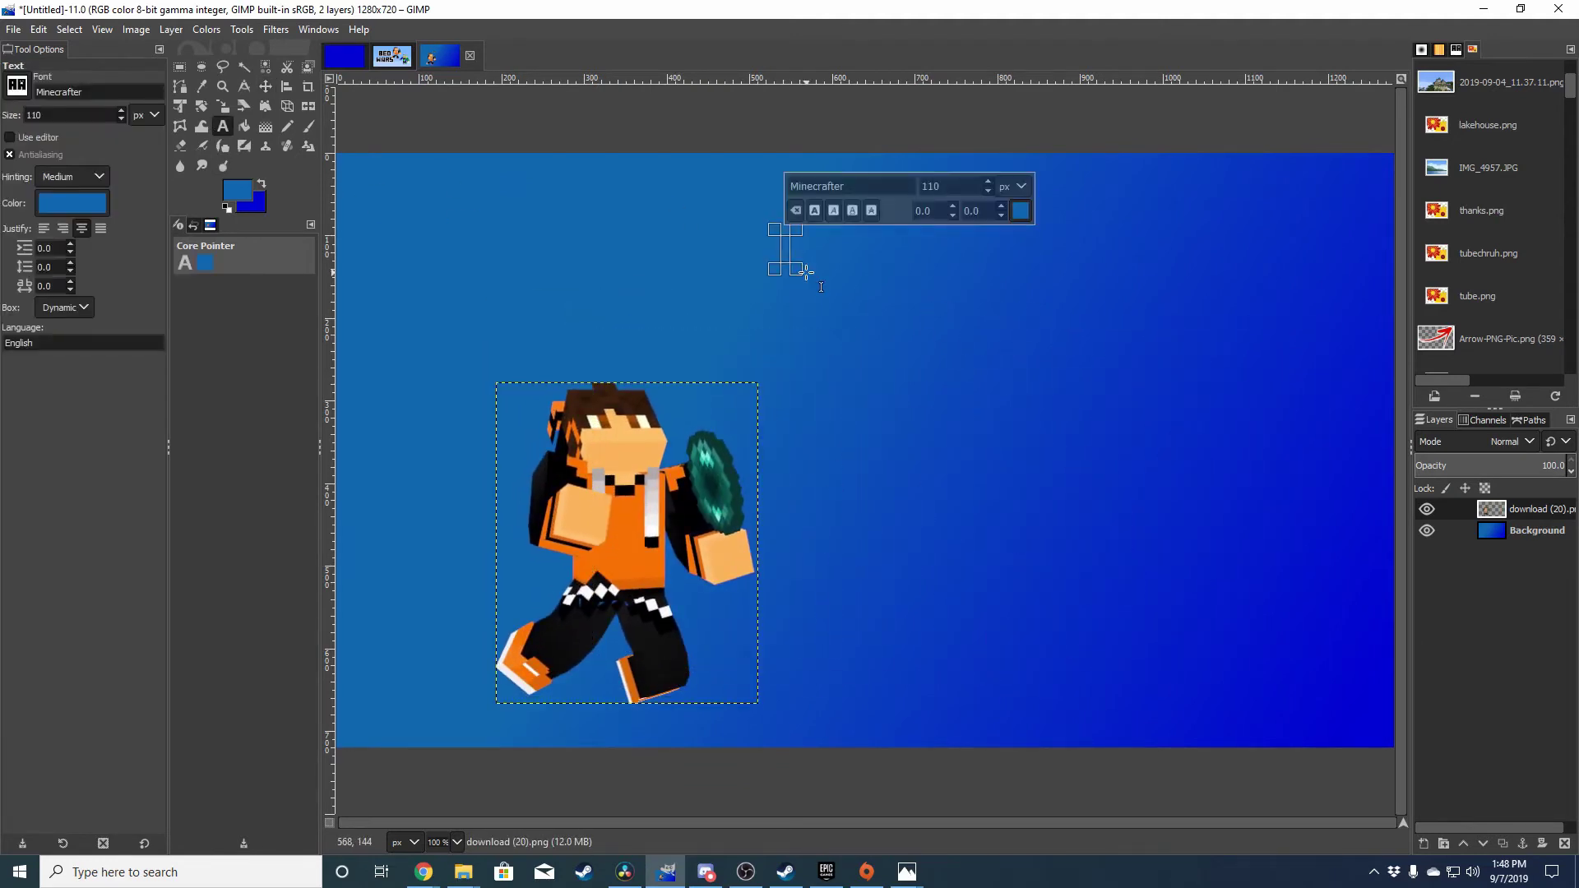
pyautogui.write('blah')
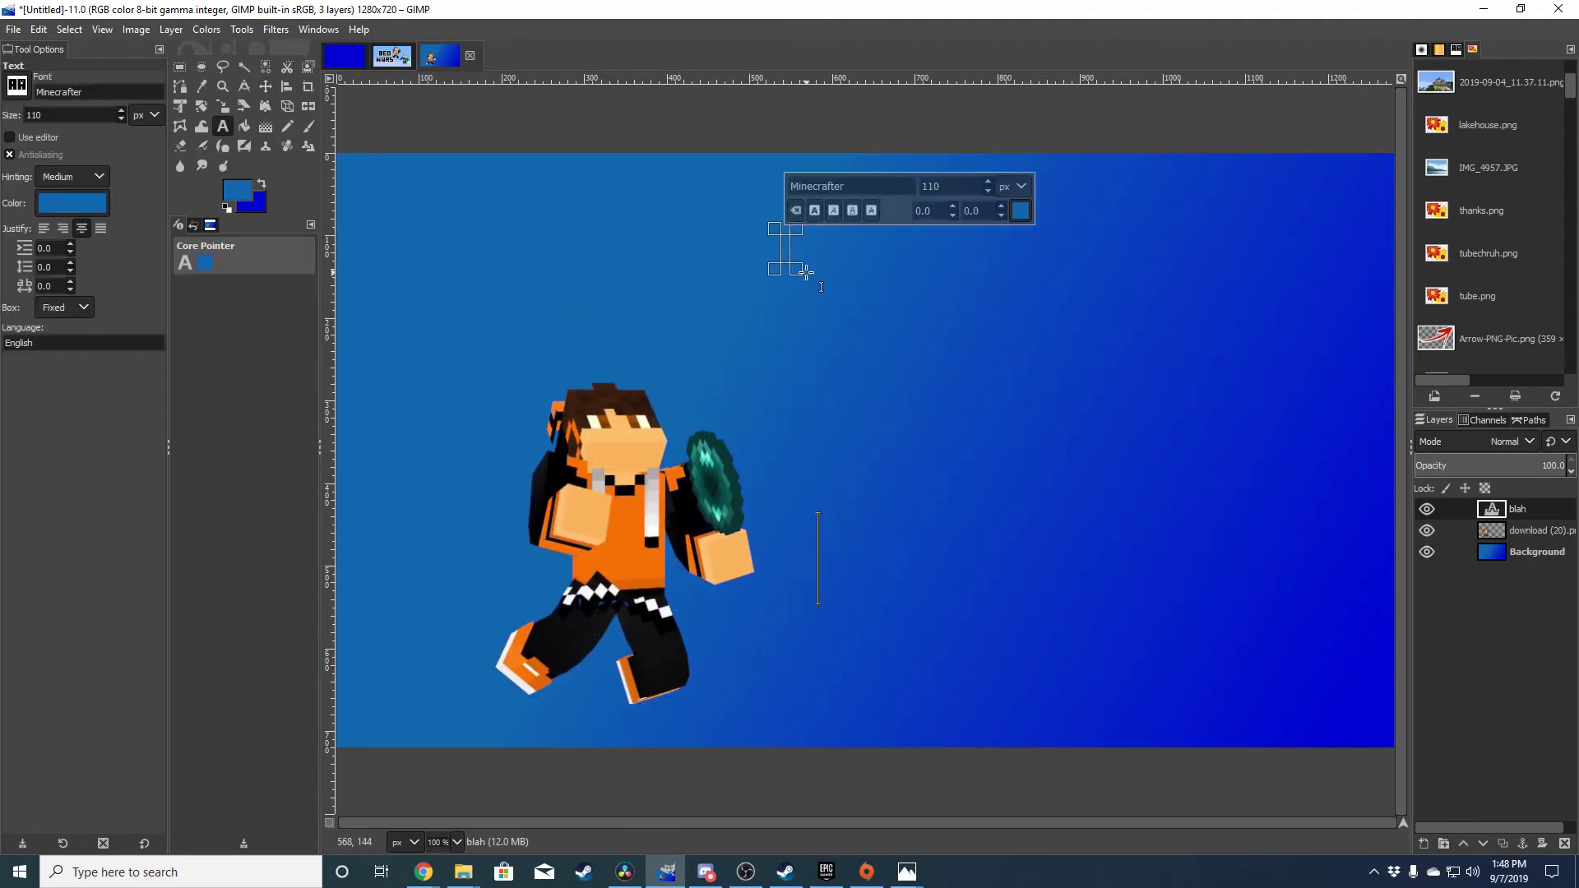
# Select the download (20).png layer and move the character to the right side of the canvas.
pyautogui.click(1526, 529)
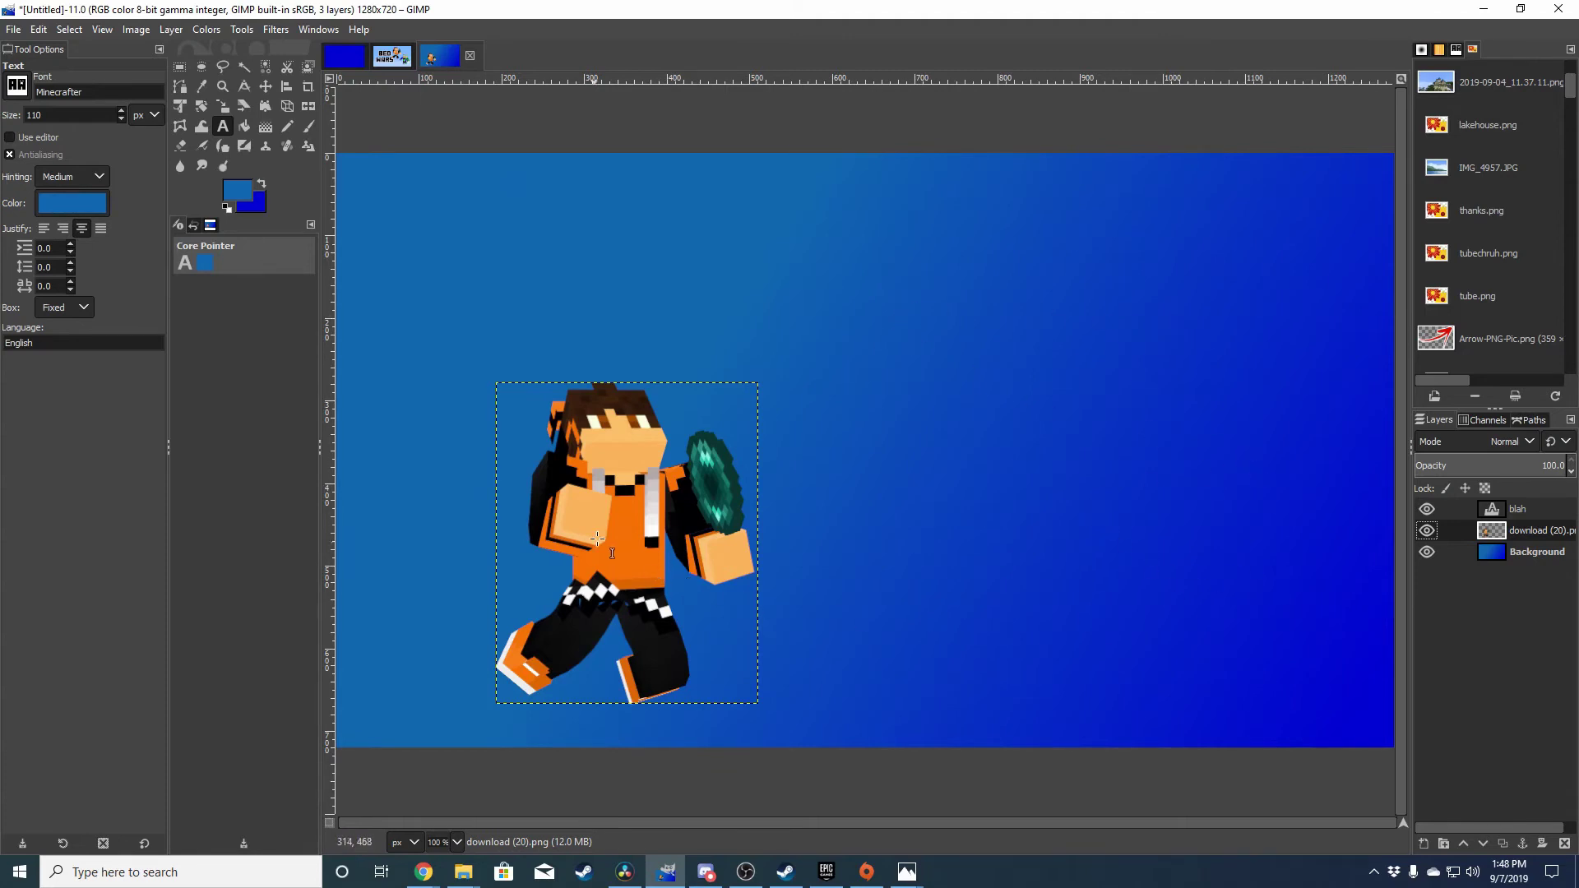
pyautogui.click(265, 85)
pyautogui.moveTo(615, 518); pyautogui.dragTo(1092, 579)
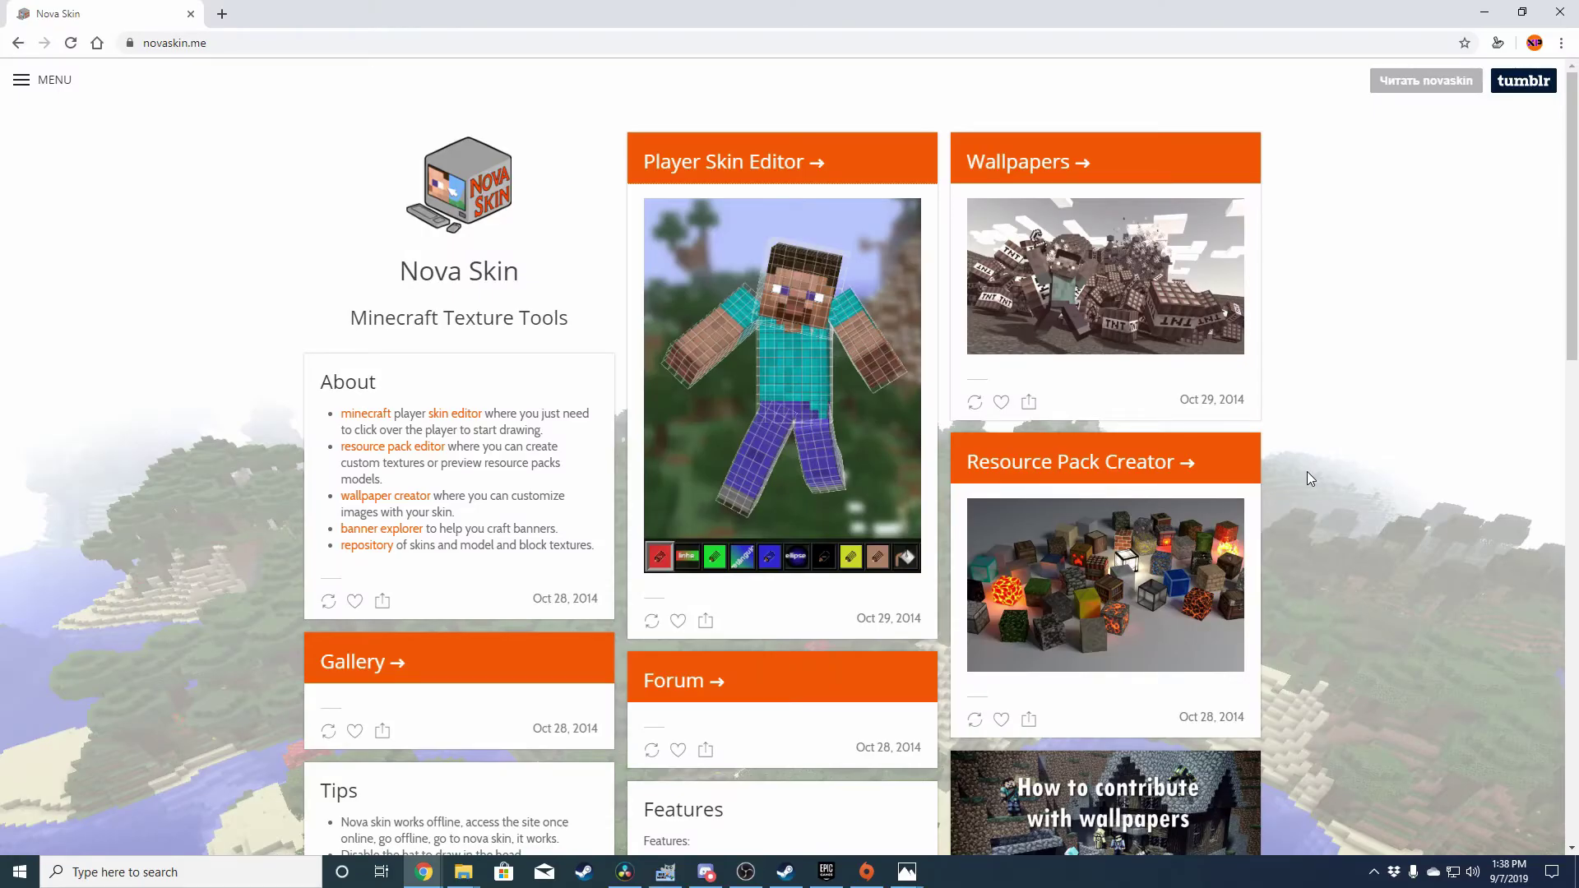
pyautogui.scroll(-4, 1312, 465)
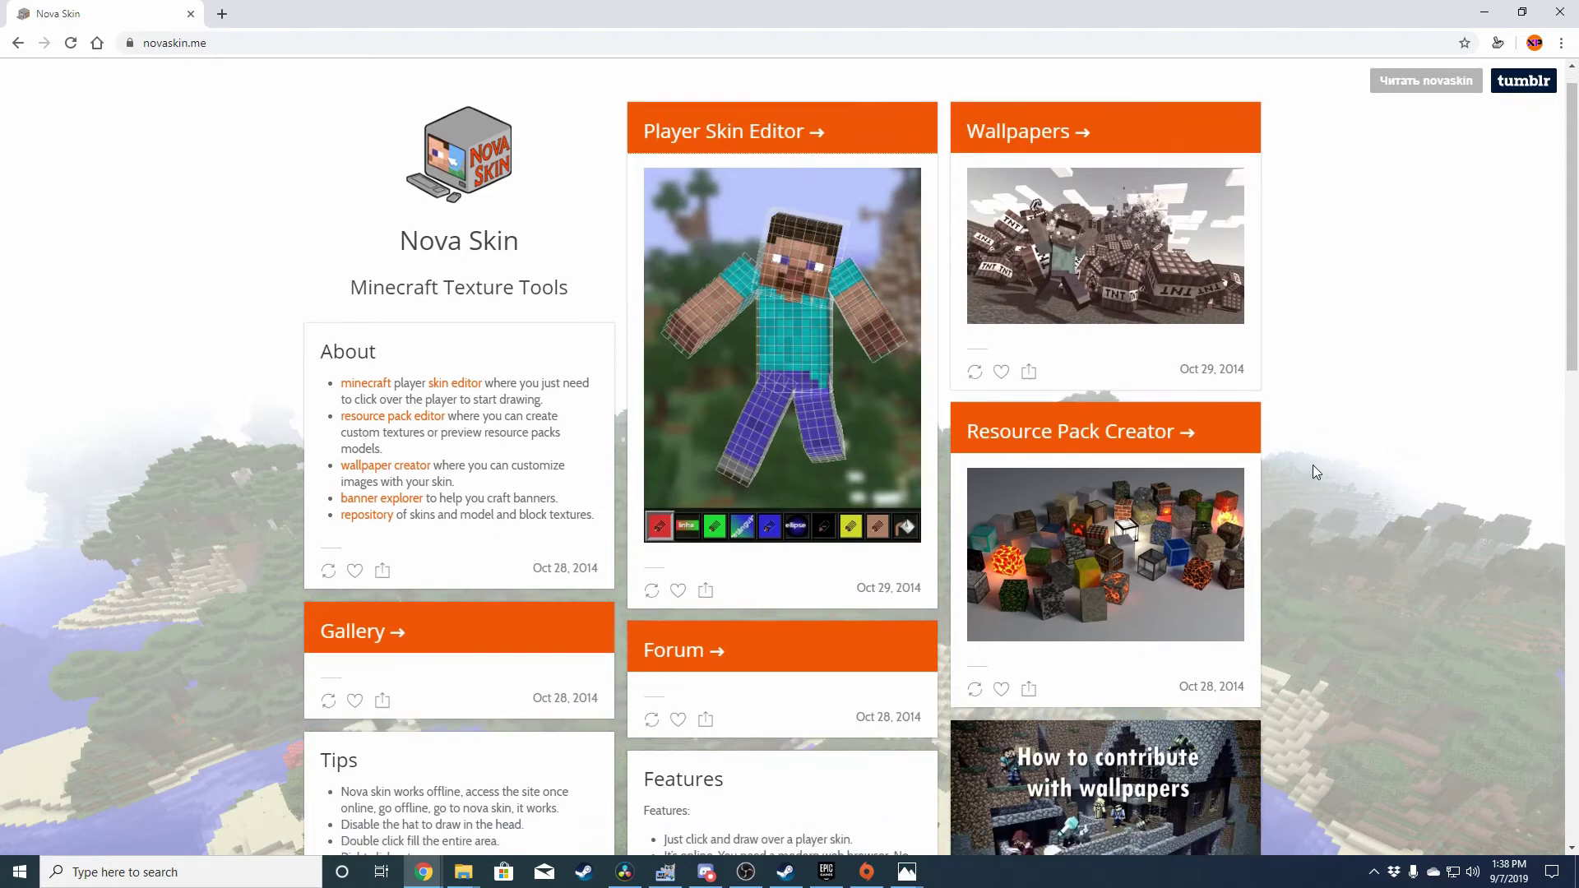
pyautogui.scroll(4, 1313, 465)
pyautogui.scroll(-12, 750, 521)
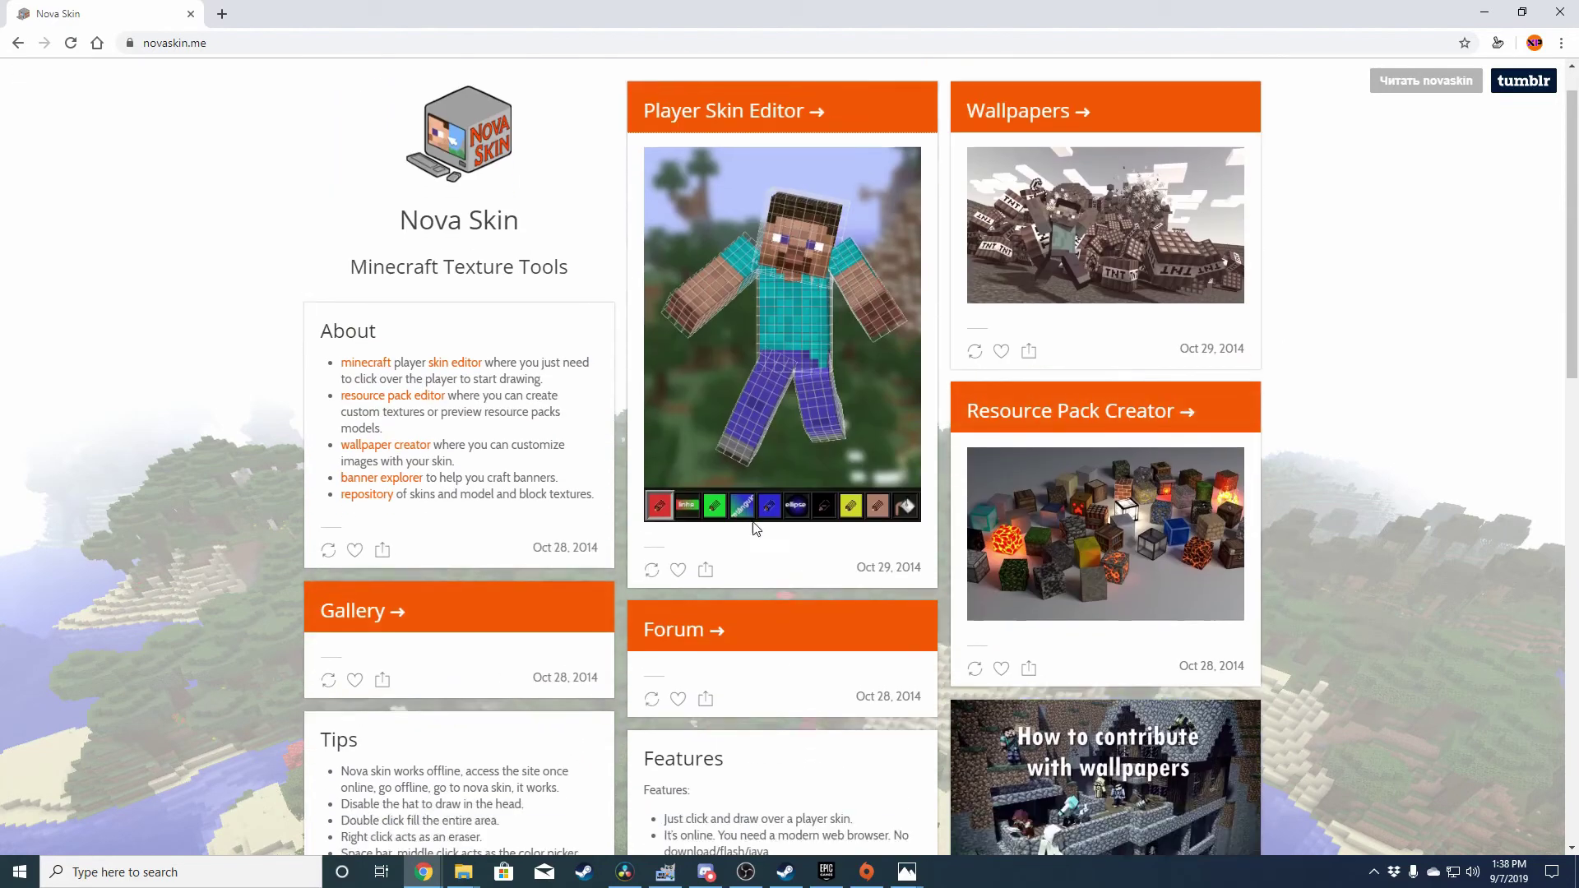
pyautogui.scroll(6, 825, 643)
pyautogui.scroll(6, 823, 642)
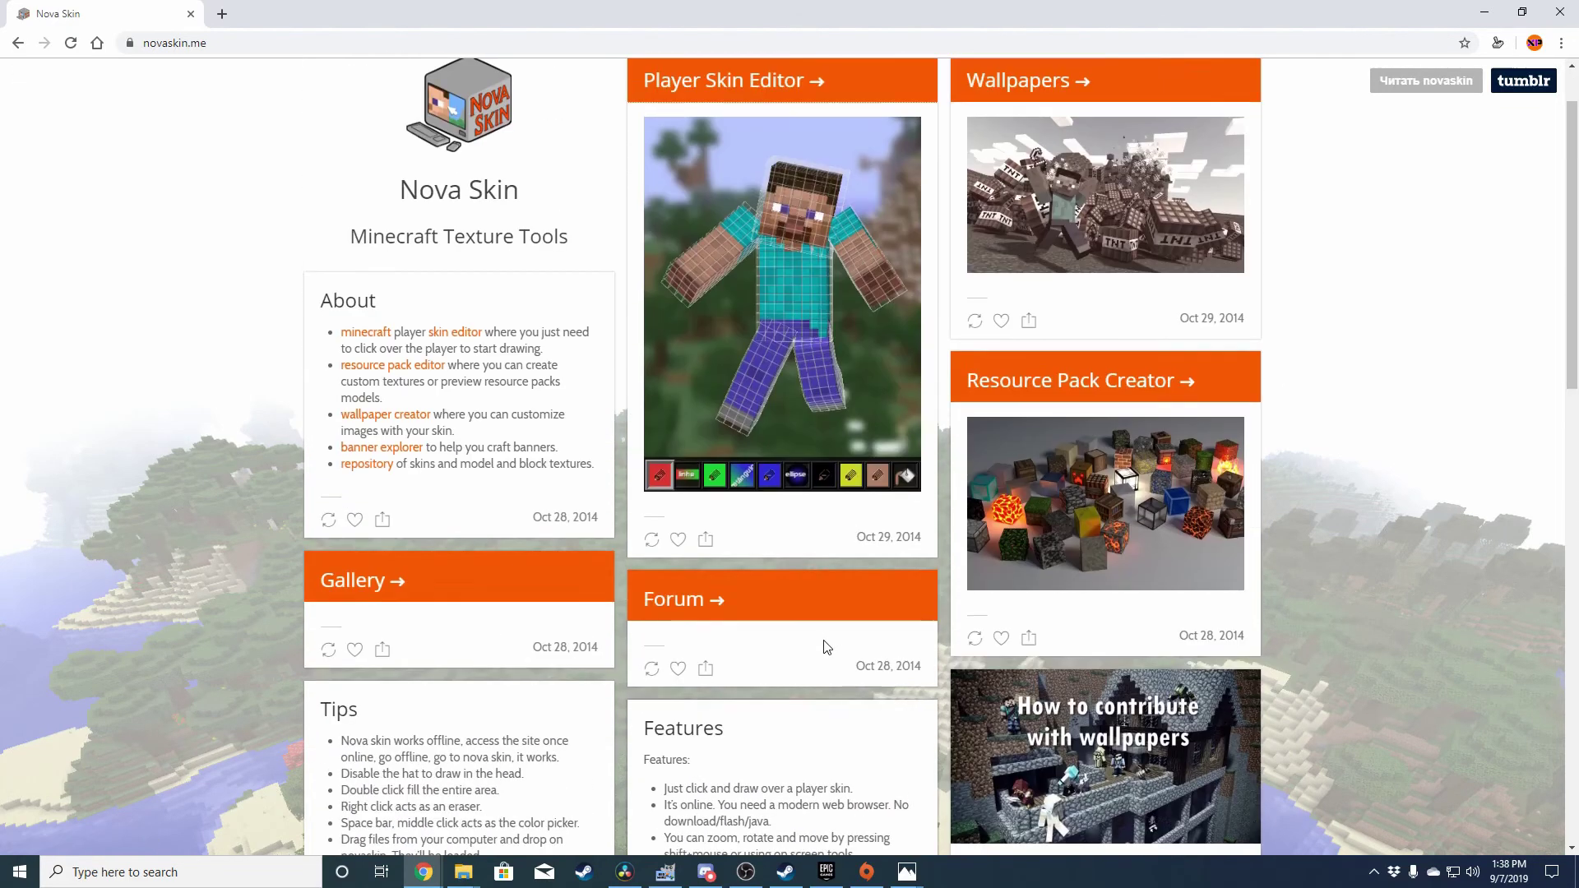